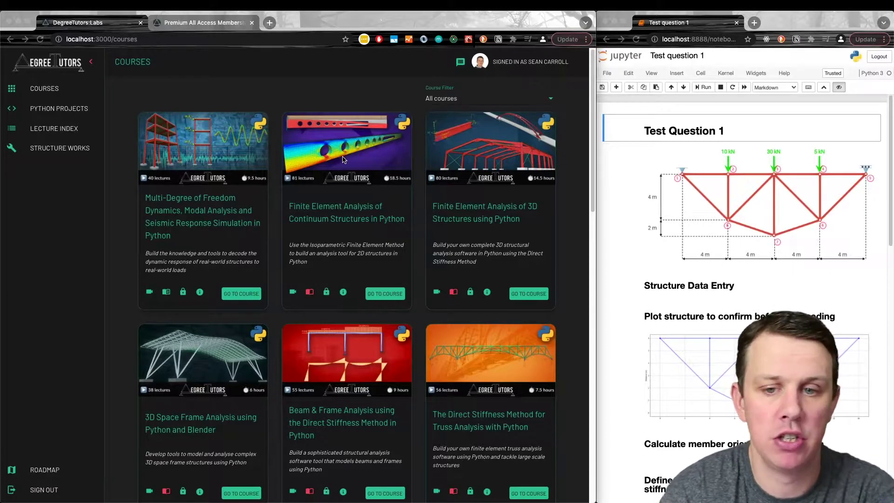
# - Browse the Courses page, then go to the Structure Works toolboxes page
pyautogui.scroll(-5, 292, 192)
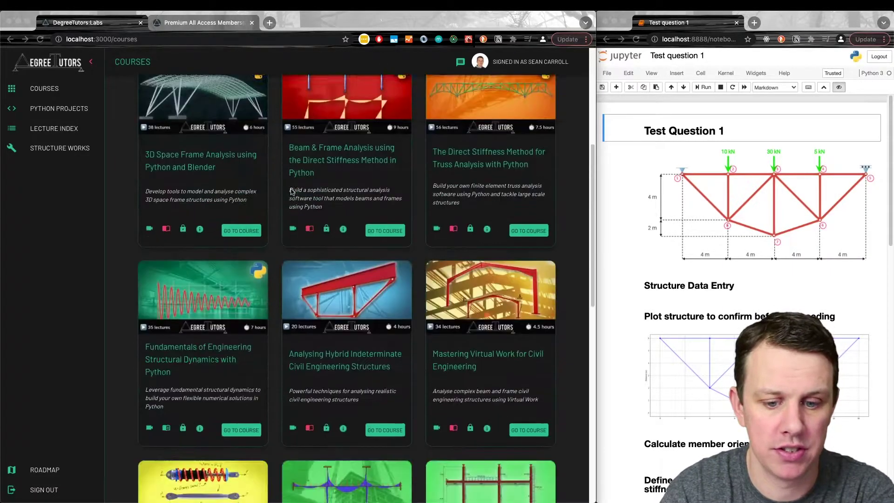
pyautogui.scroll(3, 292, 191)
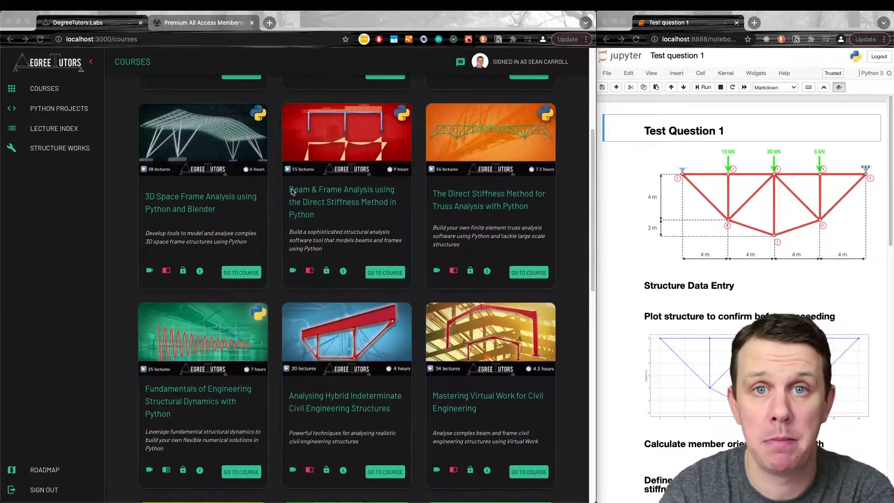
pyautogui.scroll(2, 293, 191)
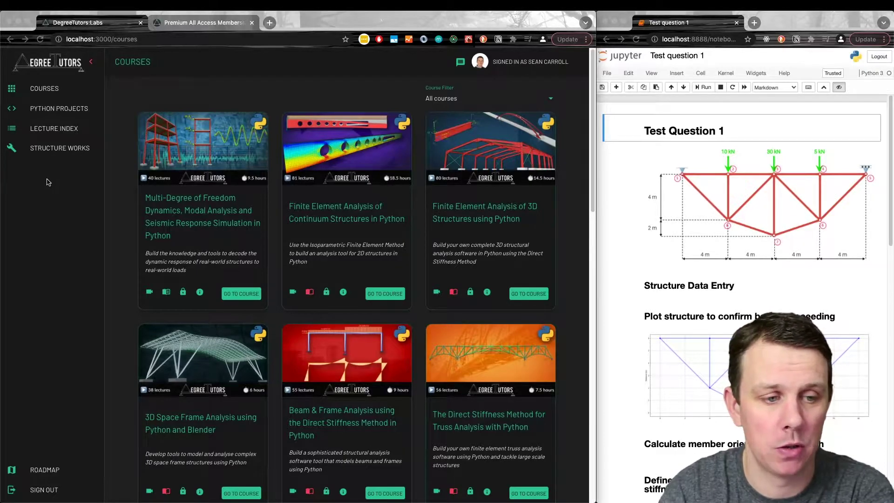
pyautogui.click(65, 149)
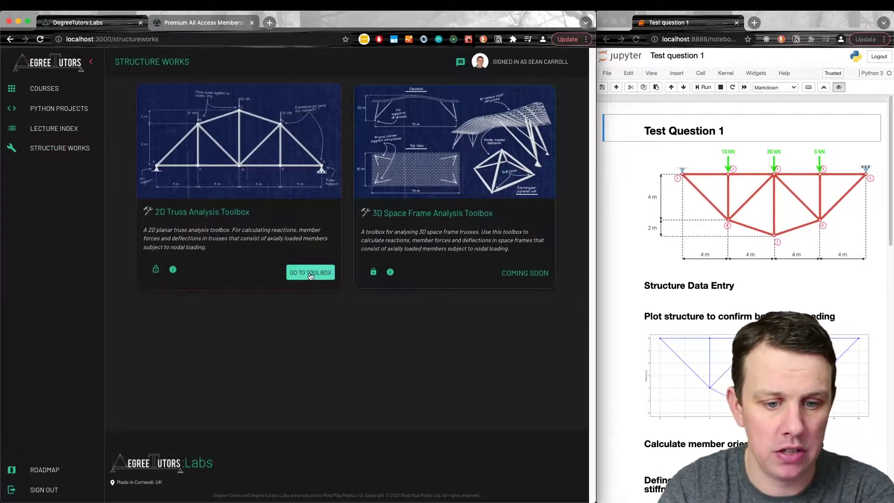
# - Open the 2D Truss Analysis toolbox and place the cursor in the Nodal coordinates box
pyautogui.click(310, 274)
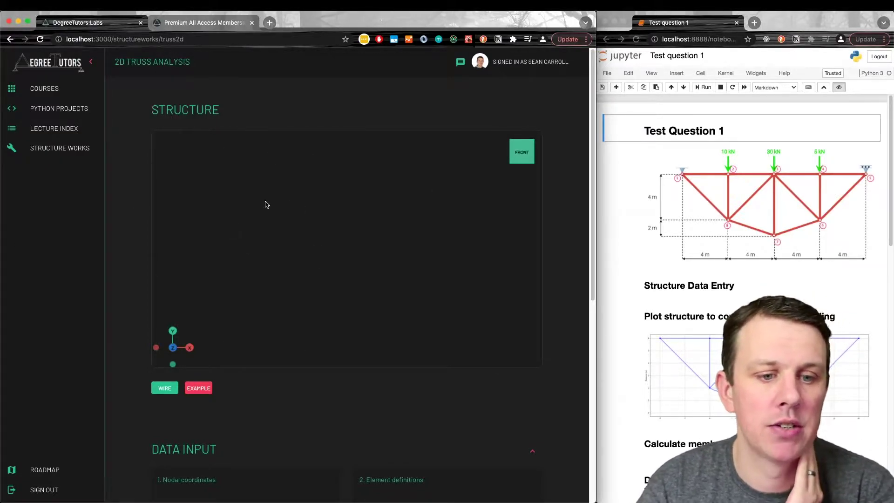
pyautogui.scroll(-5, 28, 223)
pyautogui.scroll(-2, 28, 223)
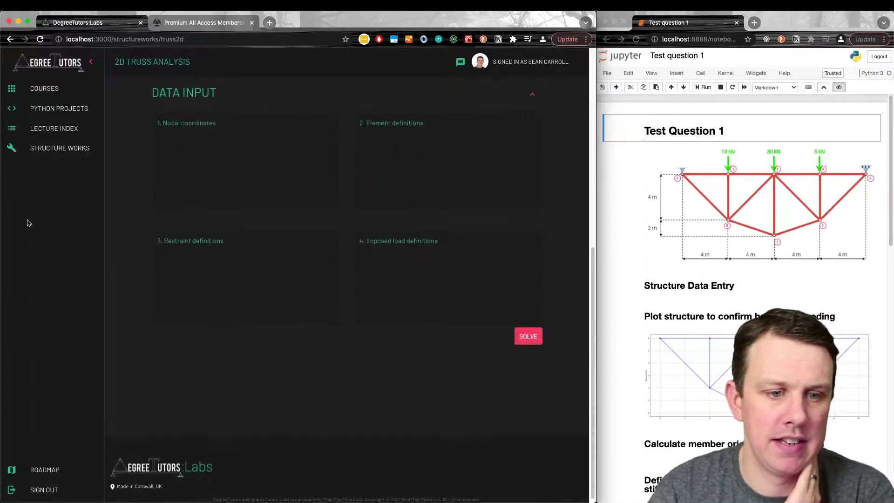
pyautogui.click(277, 186)
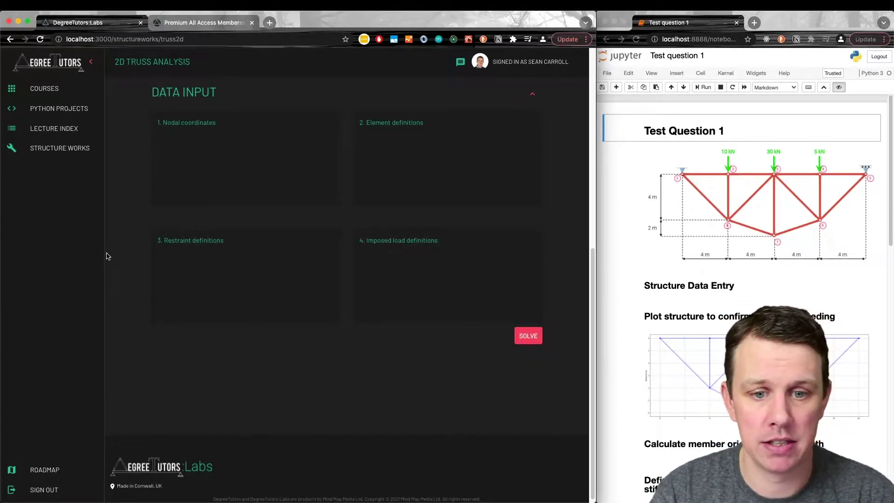
pyautogui.scroll(5, 106, 256)
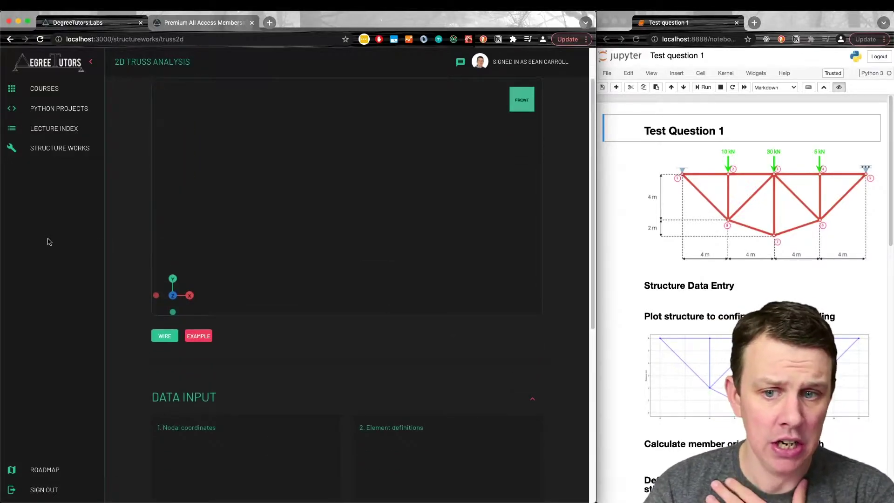
pyautogui.scroll(-1, 49, 240)
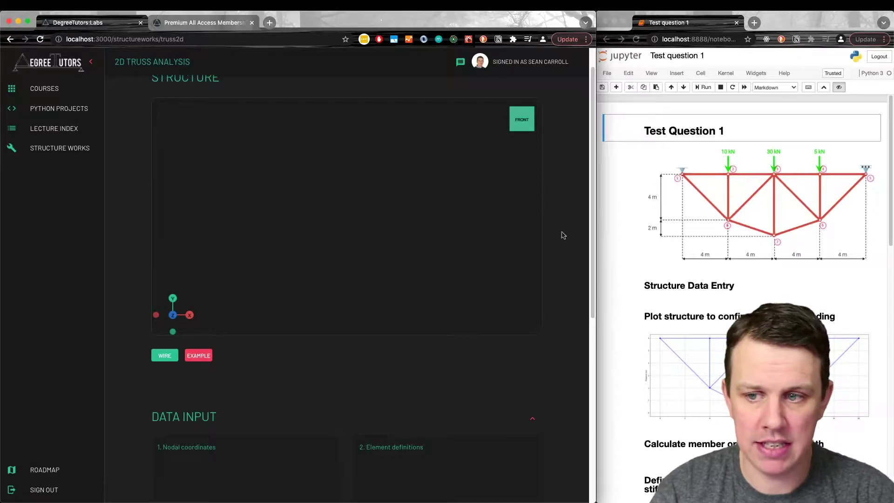
# - Copy the first two node rows (A3:C4) from the truss spreadsheet
pyautogui.hotkey('ctrl', 'Up')
pyautogui.click(535, 195)
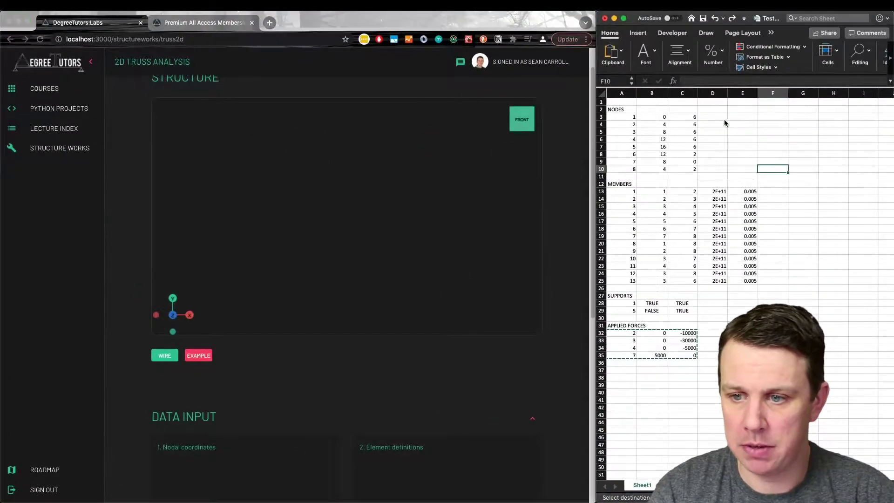
pyautogui.click(722, 131)
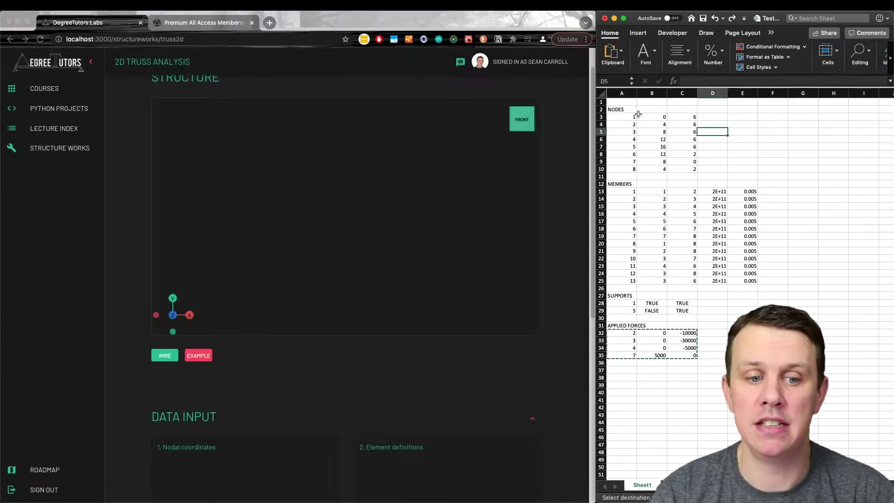
pyautogui.moveTo(626, 117); pyautogui.dragTo(679, 122)
pyautogui.press('super+c')
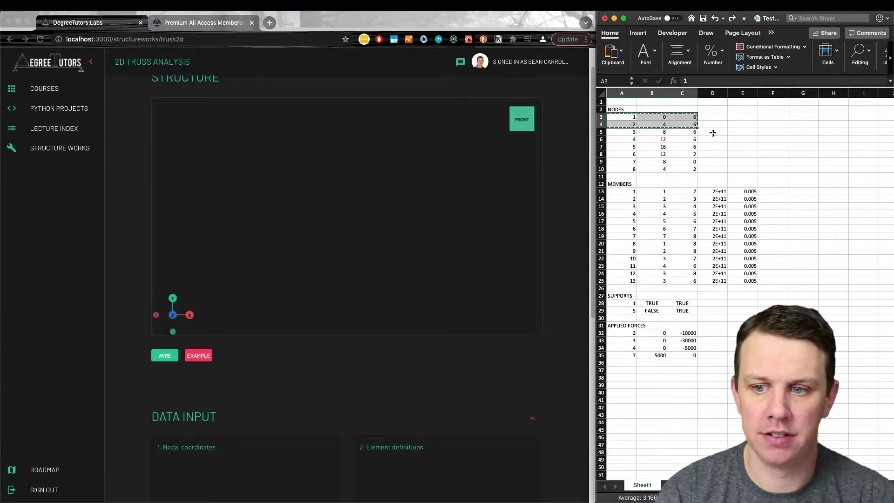
pyautogui.click(625, 117)
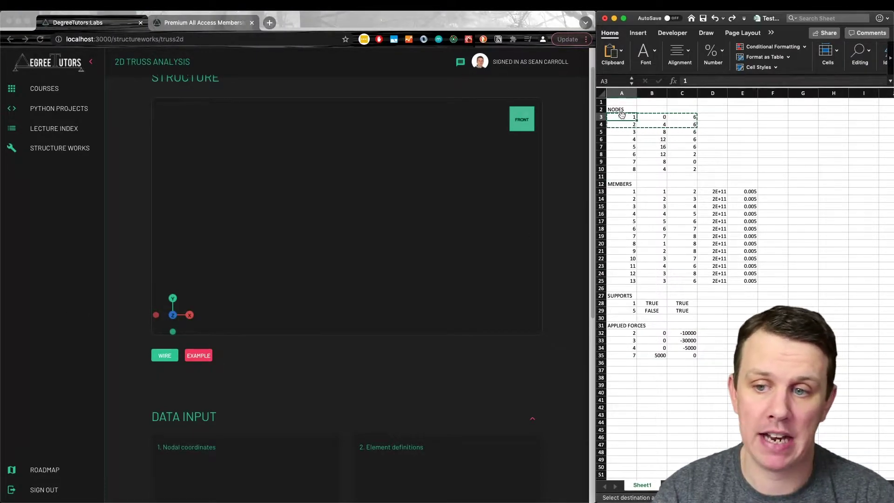
pyautogui.moveTo(622, 116); pyautogui.dragTo(624, 166)
pyautogui.moveTo(661, 117); pyautogui.dragTo(685, 168)
pyautogui.click(713, 132)
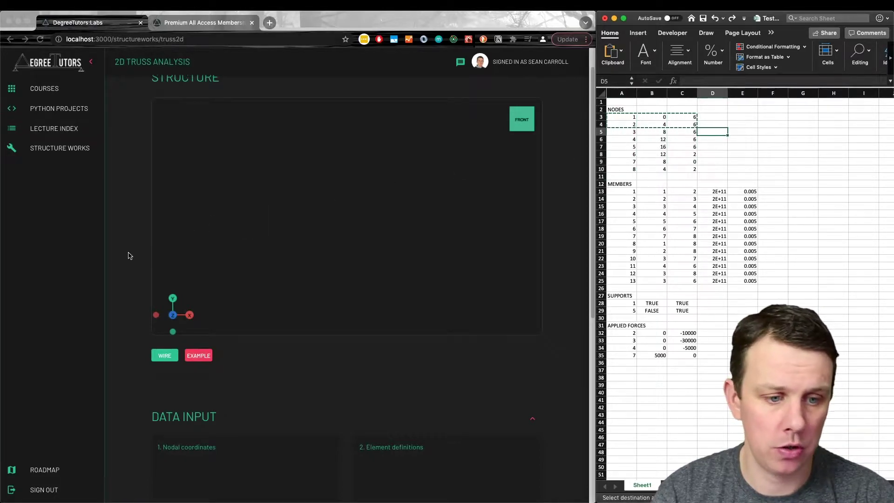
# - Paste nodes 1 (0, 6) and 2 (4, 6) into Nodal coordinates and check them in front view
pyautogui.scroll(-3, 132, 280)
pyautogui.click(202, 389)
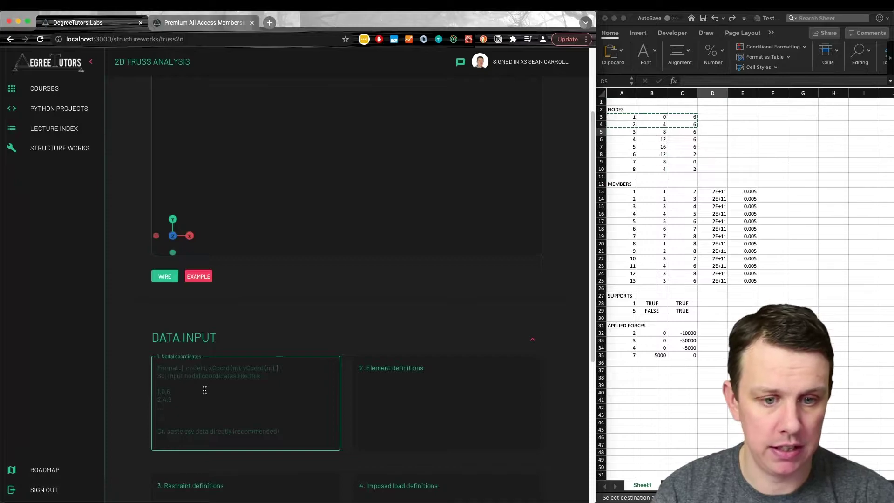
pyautogui.press('super+v')
pyautogui.scroll(4, 74, 332)
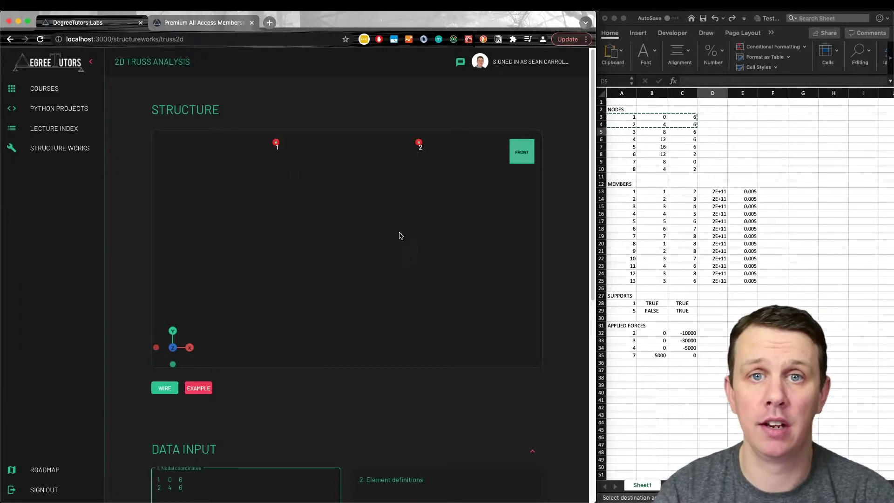
pyautogui.moveTo(410, 232); pyautogui.dragTo(393, 249)
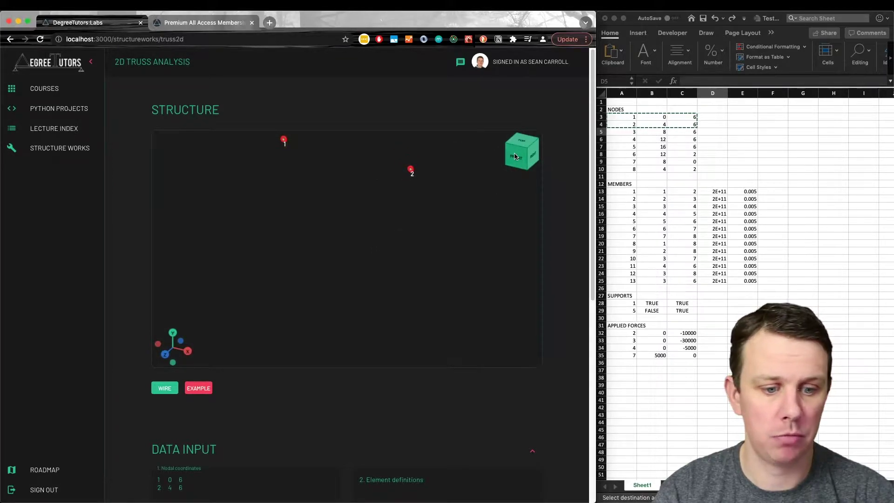
pyautogui.click(166, 357)
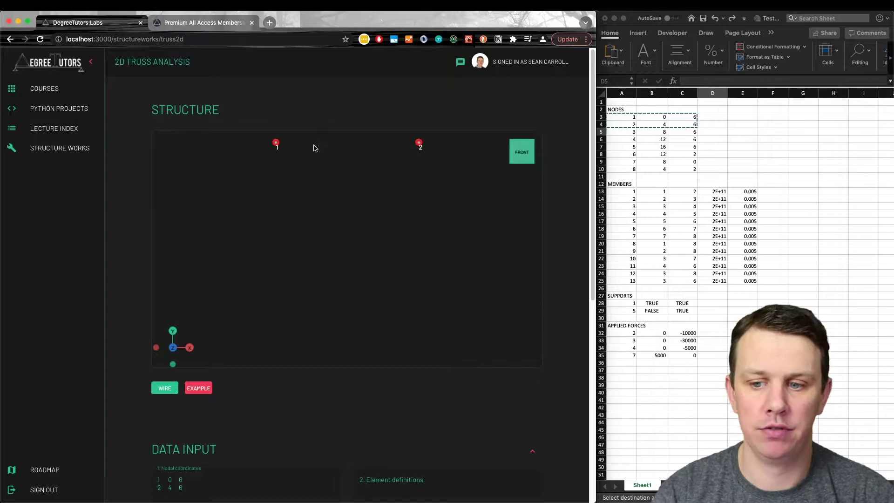
pyautogui.click(726, 134)
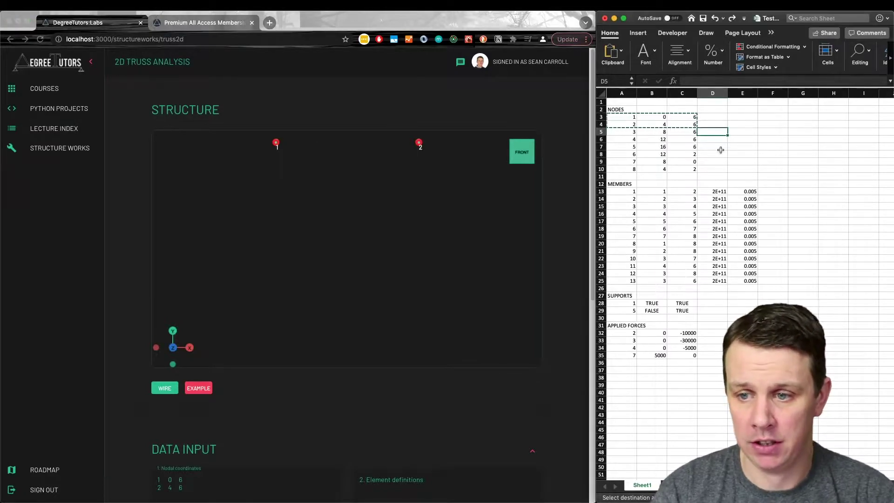
# - Replace the nodal coordinates with all eight node rows copied from A3:C10
pyautogui.moveTo(631, 116); pyautogui.dragTo(694, 170)
pyautogui.press('super+c')
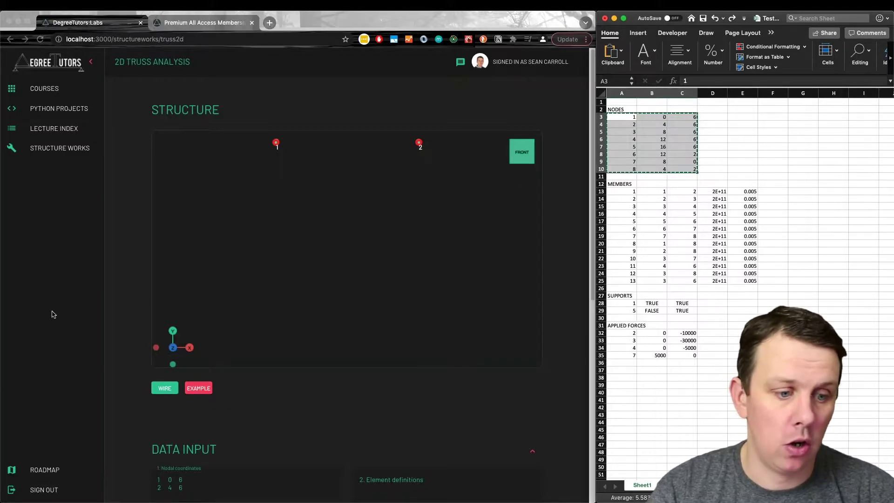
pyautogui.scroll(-2, 132, 375)
pyautogui.click(195, 404)
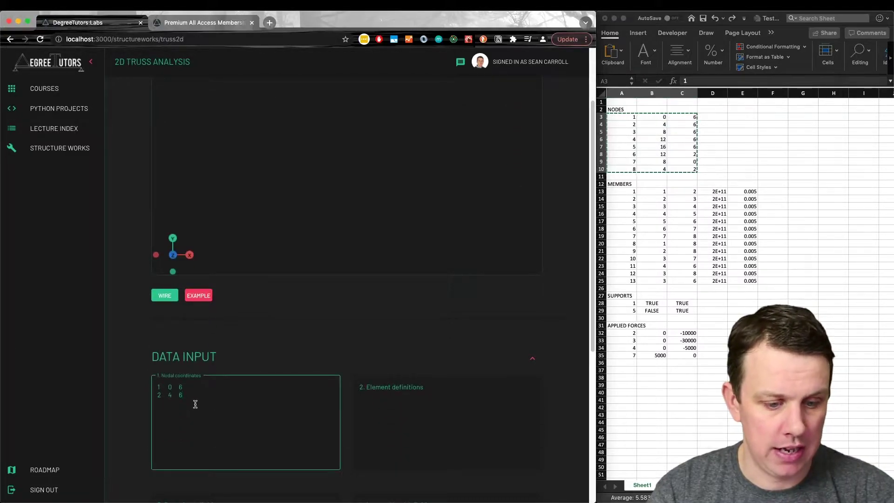
pyautogui.press('super+a')
pyautogui.press('super+v')
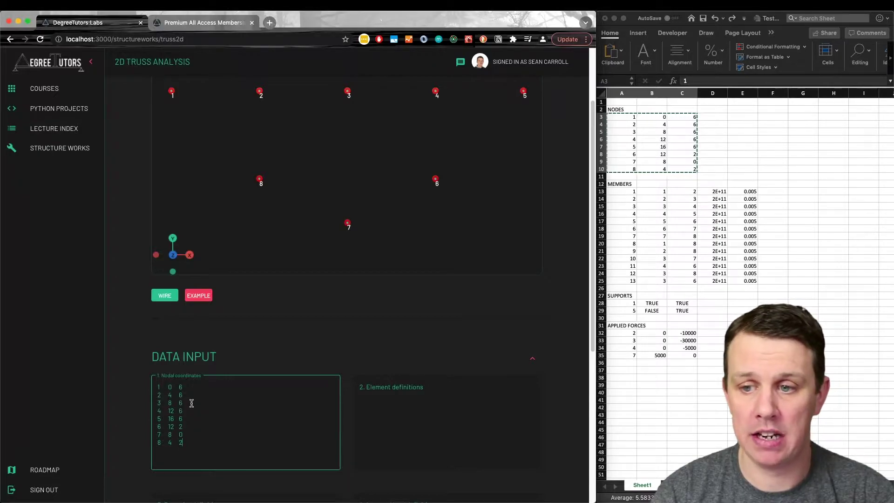
# - Compare the eight plotted nodes against the spreadsheet NODES table
pyautogui.click(725, 125)
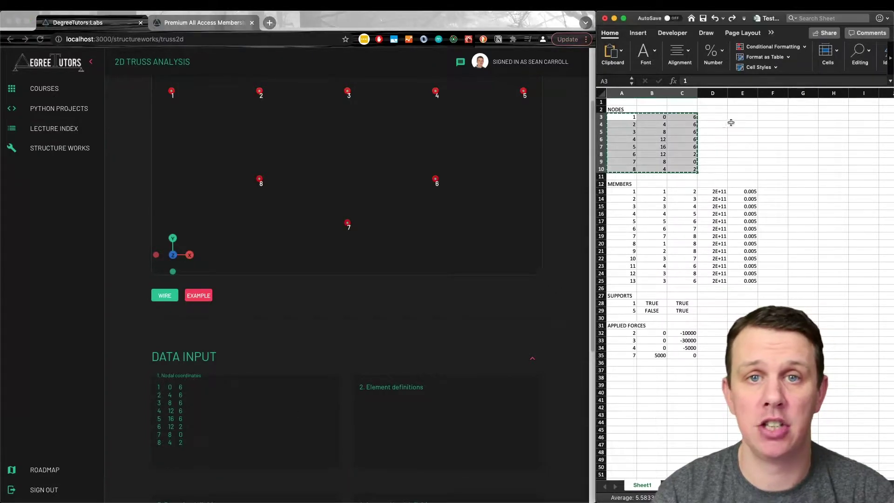
pyautogui.scroll(3, 548, 239)
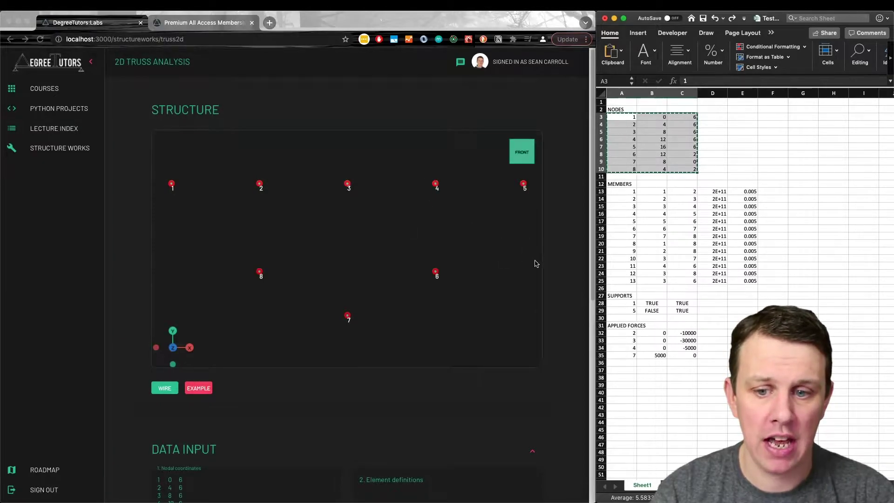
pyautogui.scroll(-2, 535, 262)
pyautogui.scroll(-3, 564, 281)
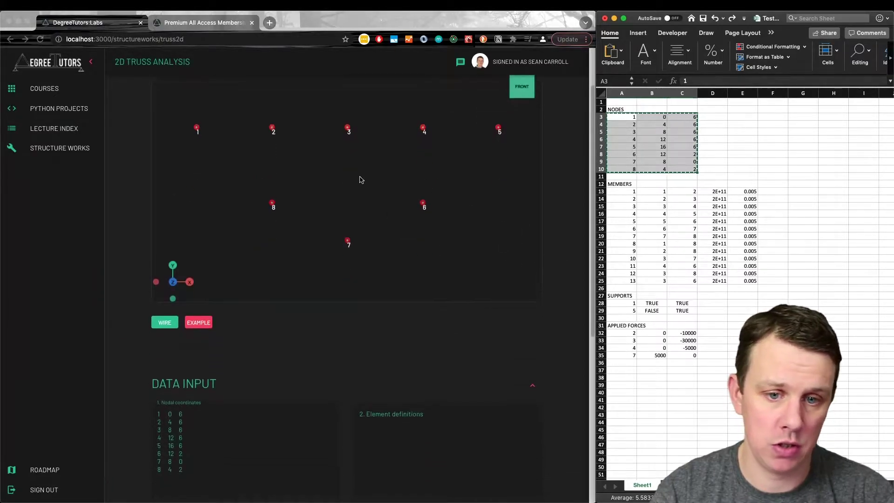
pyautogui.scroll(2, 361, 177)
pyautogui.scroll(-4, 536, 219)
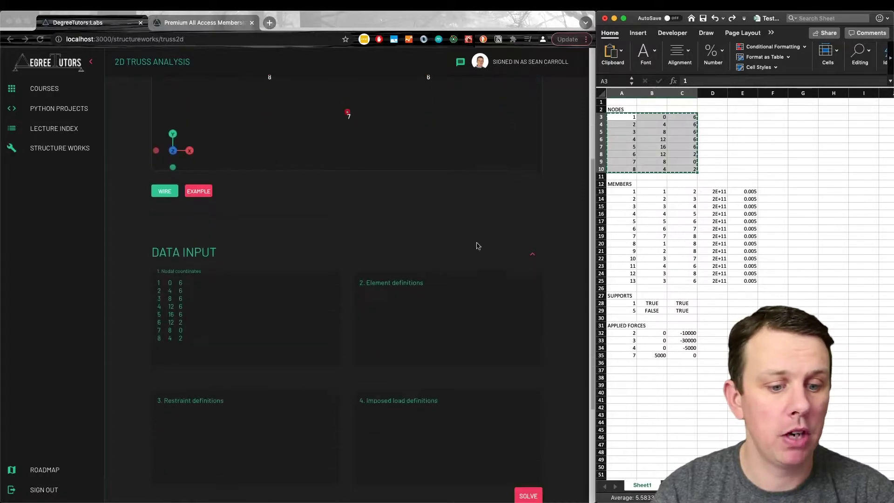
pyautogui.click(187, 343)
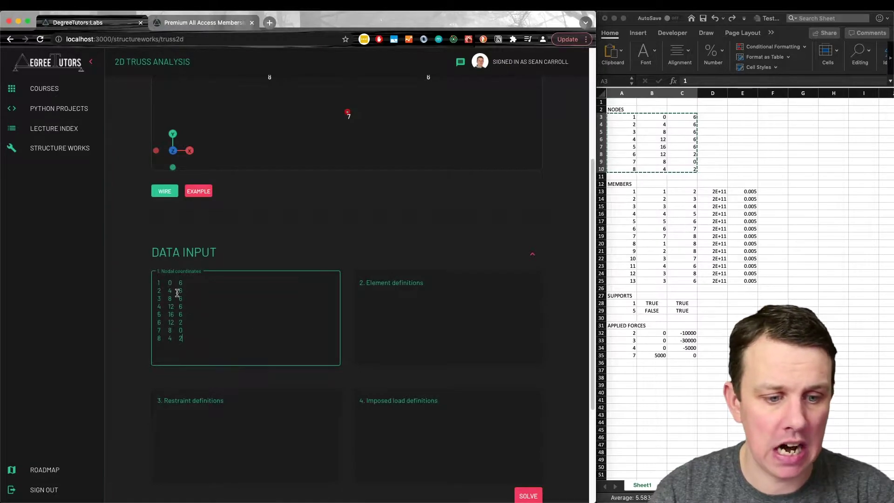
pyautogui.click(623, 193)
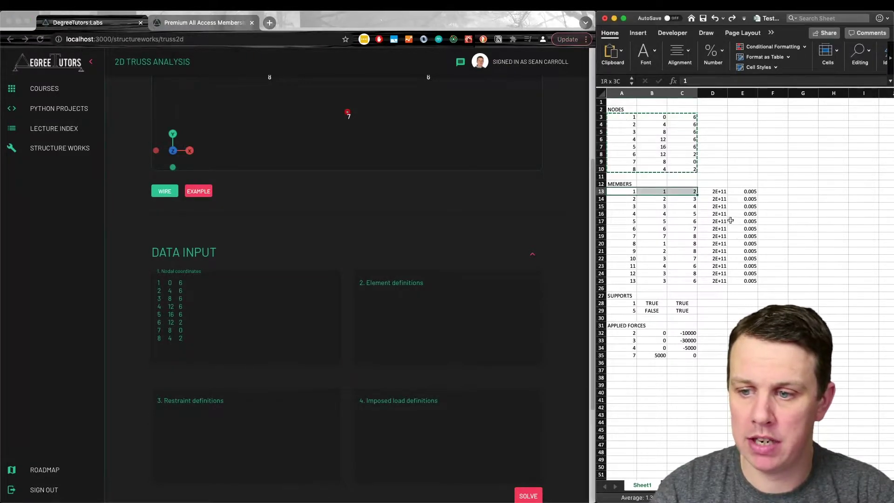
# - Copy the 13 MEMBERS rows (A13:E25) into Element definitions and view the drawn truss
pyautogui.moveTo(623, 193); pyautogui.dragTo(751, 280)
pyautogui.press('super+c')
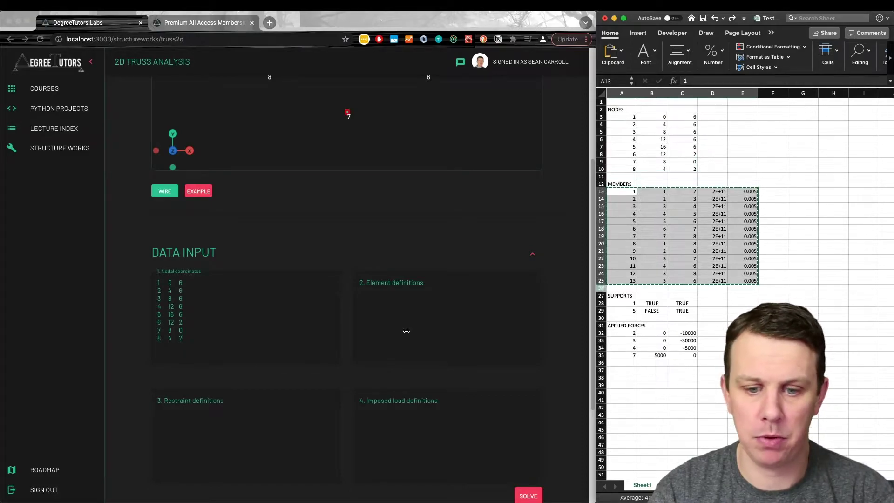
pyautogui.click(389, 305)
pyautogui.press('super+v')
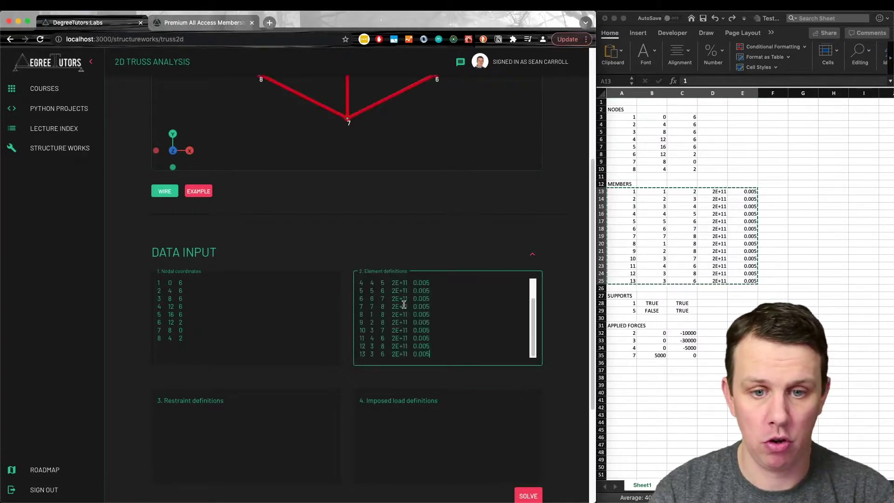
pyautogui.scroll(4, 565, 260)
pyautogui.scroll(-1, 565, 258)
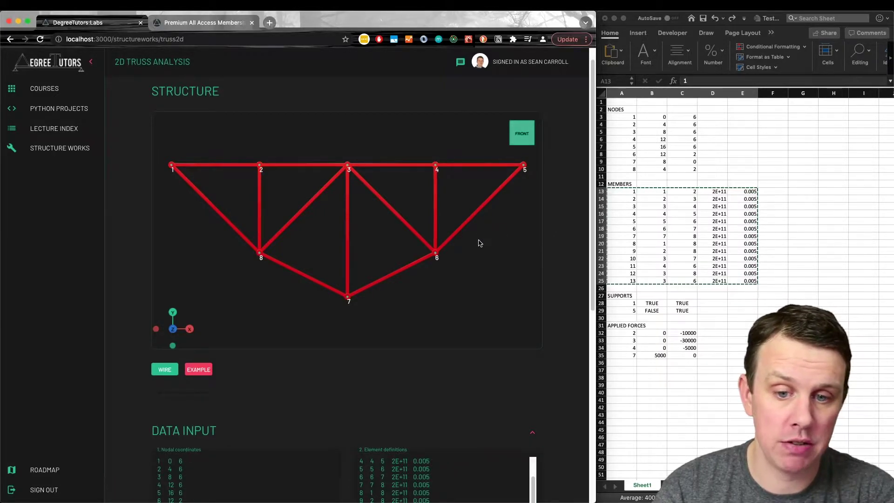
pyautogui.moveTo(480, 241); pyautogui.dragTo(458, 255)
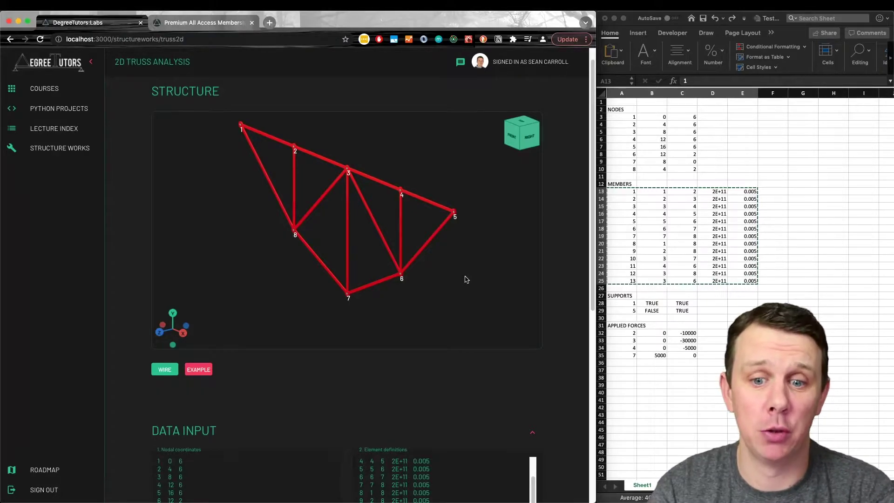
pyautogui.moveTo(458, 289); pyautogui.dragTo(481, 278)
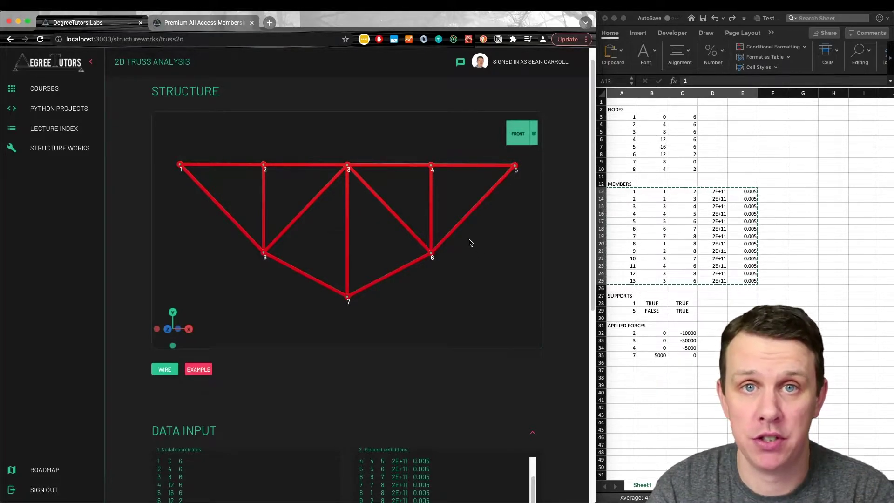
pyautogui.click(521, 135)
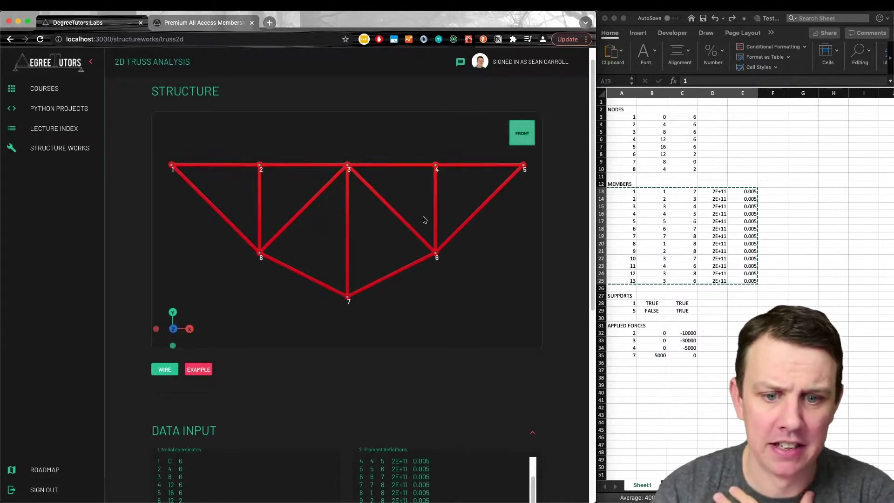
pyautogui.moveTo(432, 252); pyautogui.dragTo(364, 186)
pyautogui.scroll(5, 361, 184)
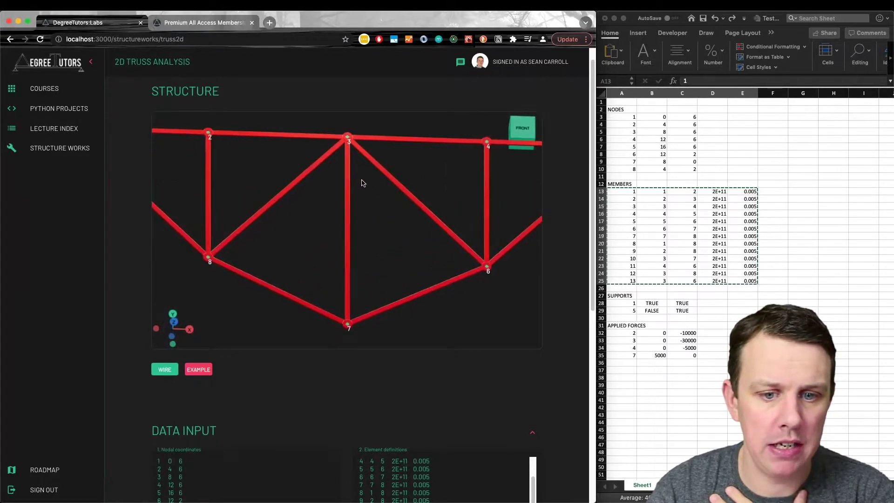
pyautogui.scroll(-5, 359, 184)
pyautogui.moveTo(480, 270)
pyautogui.mouseDown()
pyautogui.moveTo(469, 282)
pyautogui.moveTo(491, 282)
pyautogui.mouseUp()
pyautogui.click(514, 132)
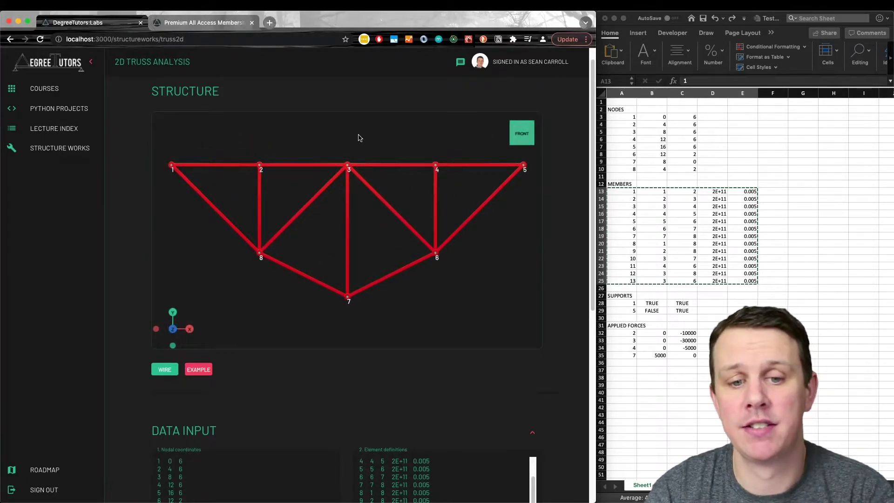
pyautogui.hotkey('ctrl', 'Up')
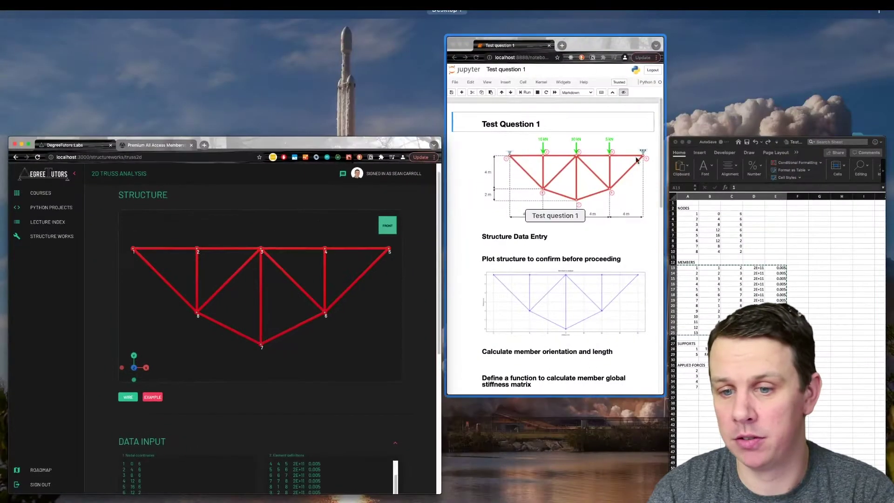
pyautogui.click(670, 248)
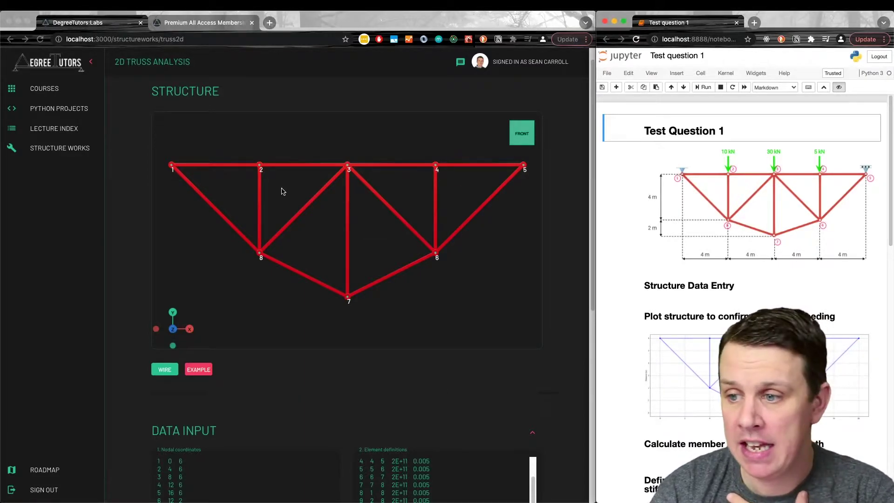
pyautogui.hotkey('ctrl', 'Up')
pyautogui.click(555, 219)
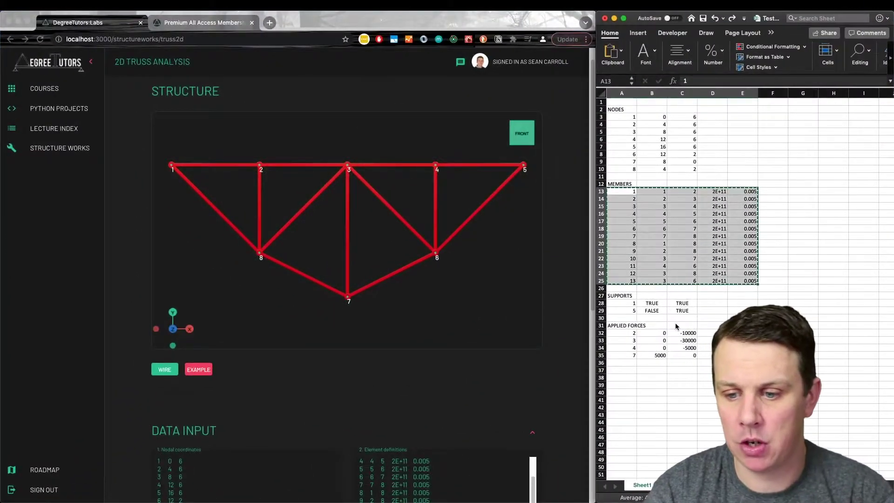
pyautogui.moveTo(625, 303); pyautogui.dragTo(675, 309)
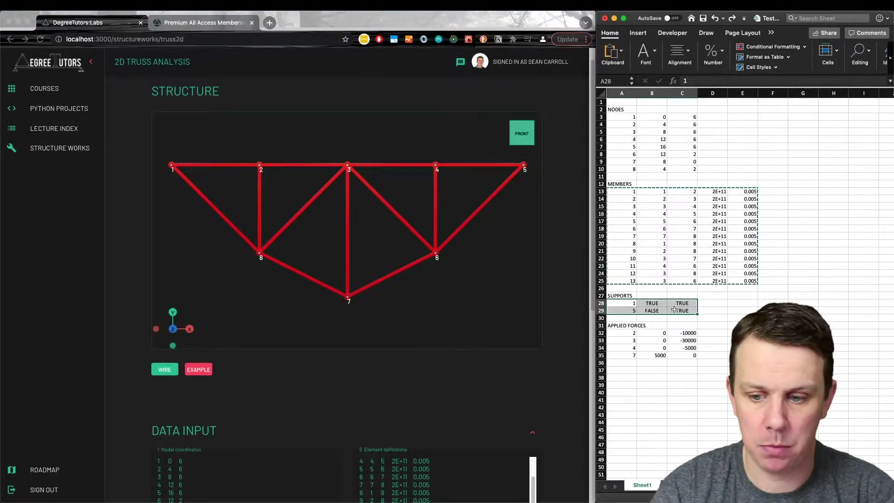
# - Paste support rows 1 TRUE TRUE and 5 FALSE TRUE into Restraint definitions
pyautogui.press('super+c')
pyautogui.scroll(-10, 567, 250)
pyautogui.click(175, 318)
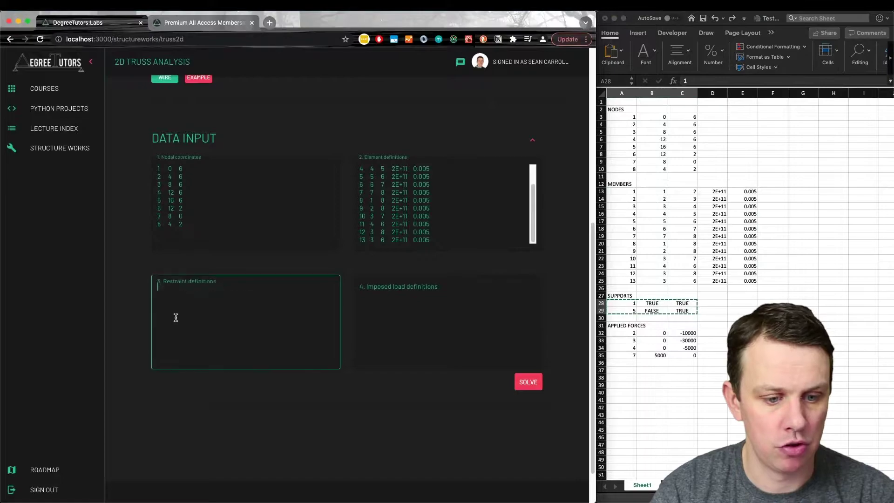
pyautogui.press('super+v')
pyautogui.scroll(5, 137, 271)
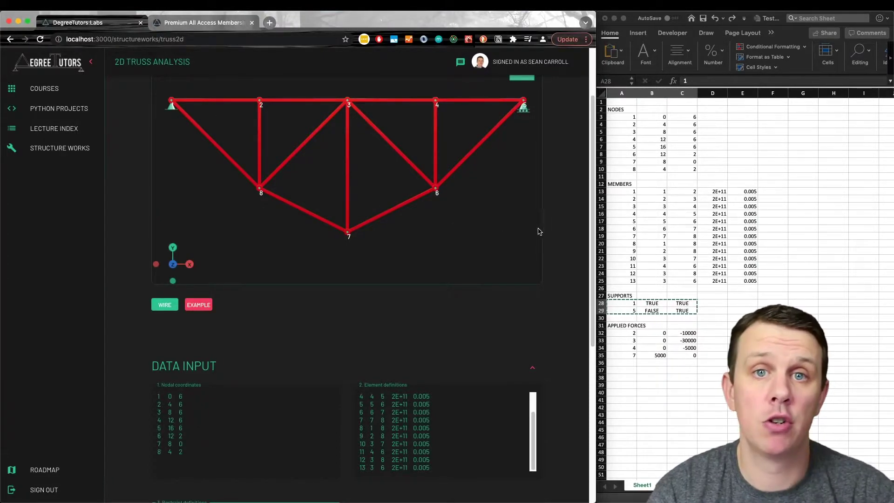
pyautogui.scroll(-5, 565, 286)
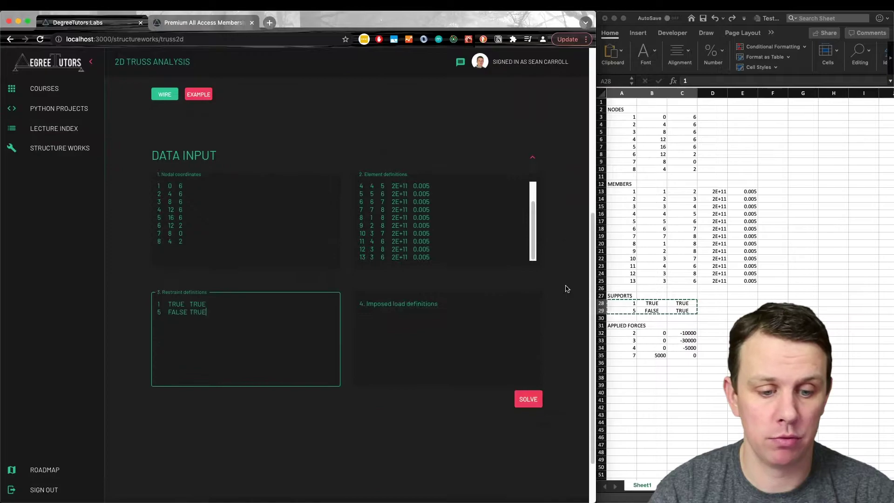
pyautogui.click(244, 294)
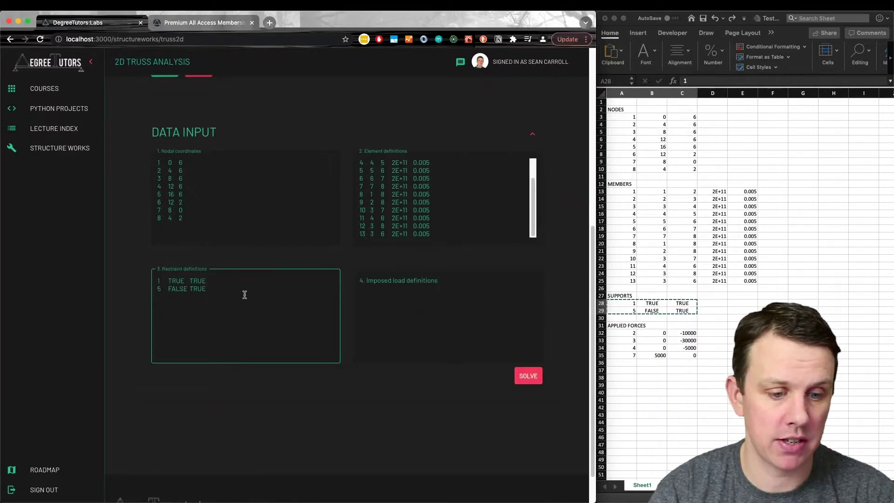
# - Change node 5's restraint from FALSE TRUE to TRUE FALSE so its support turns sideways
pyautogui.doubleClick(175, 289)
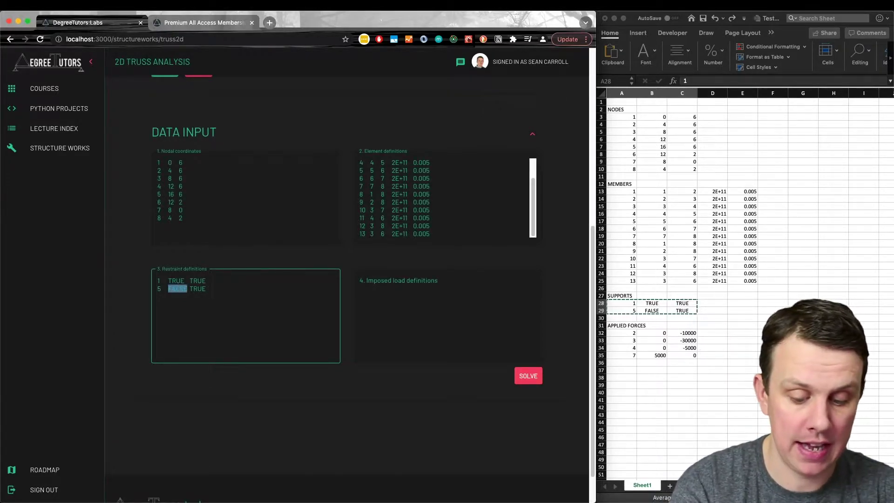
pyautogui.write('TRUE')
pyautogui.scroll(10, 94, 266)
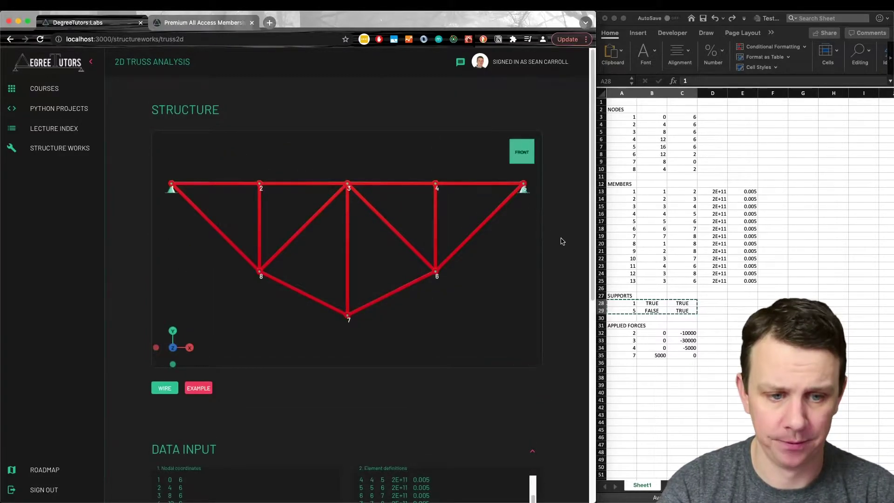
pyautogui.scroll(-5, 562, 244)
pyautogui.scroll(3, 559, 254)
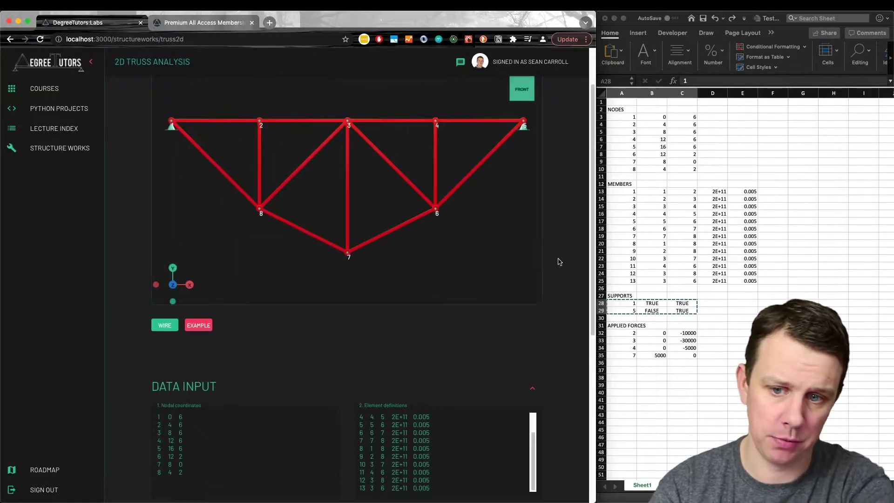
pyautogui.scroll(-7, 557, 251)
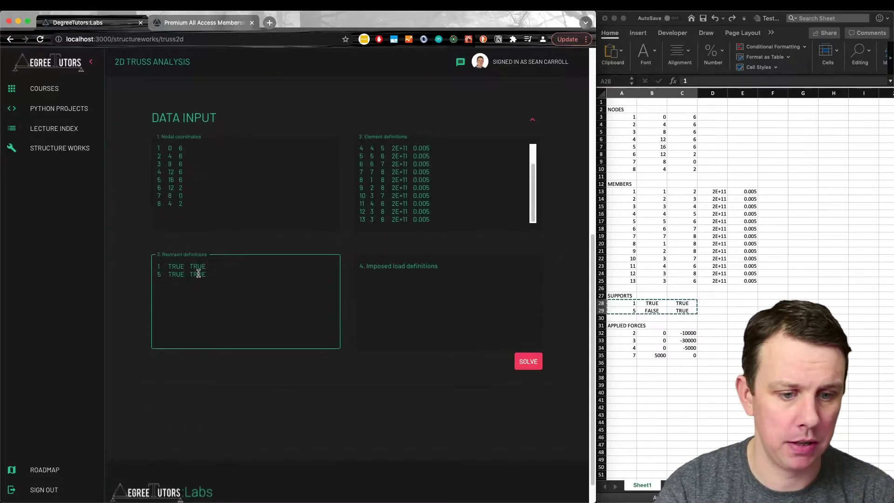
pyautogui.doubleClick(198, 273)
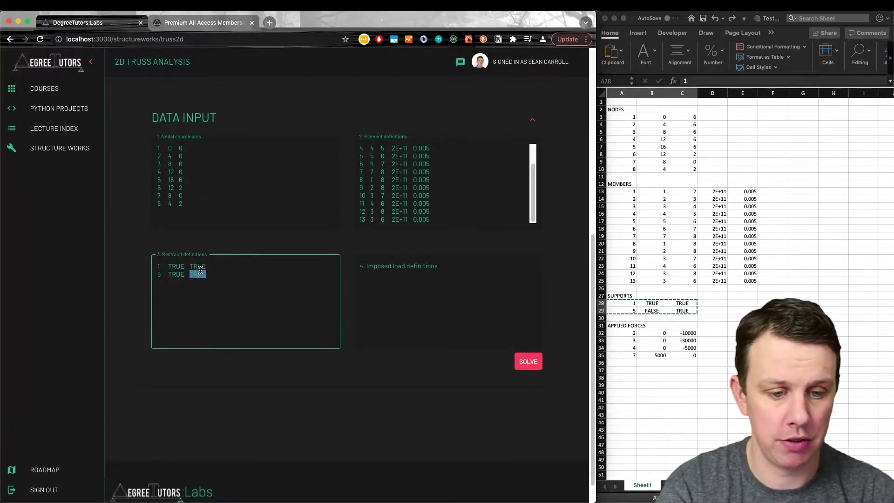
pyautogui.write('FALS')
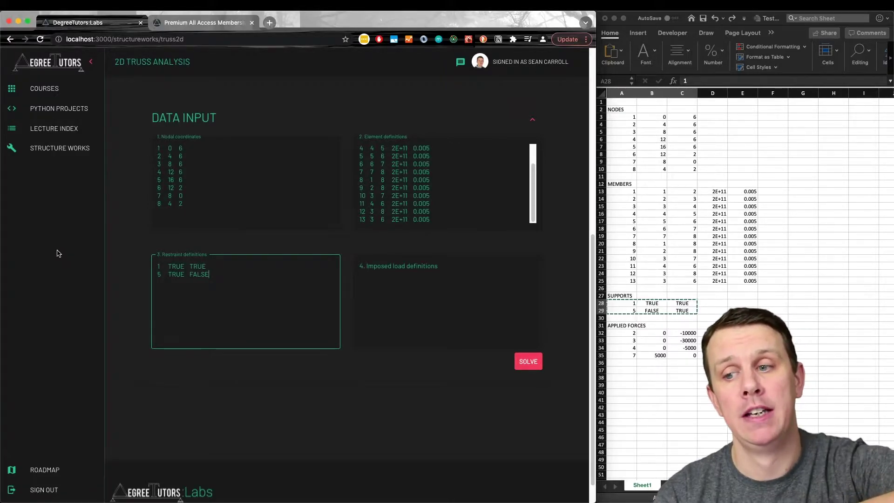
pyautogui.click(58, 253)
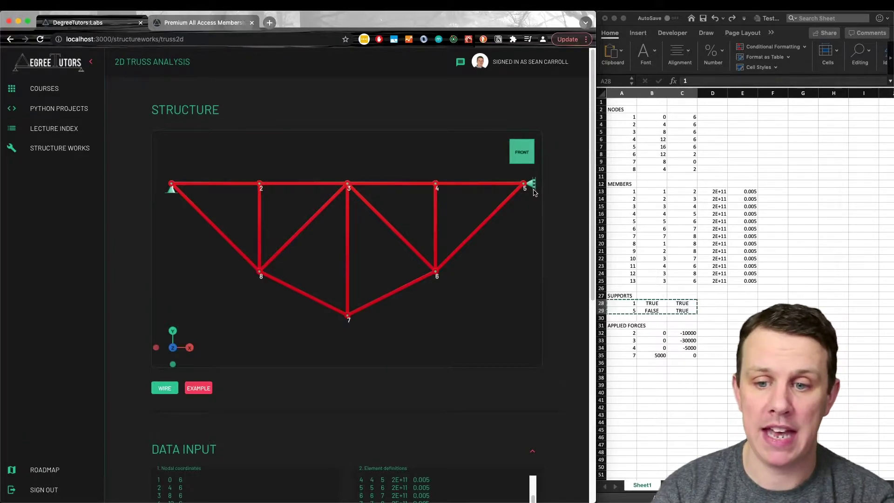
pyautogui.scroll(-6, 573, 288)
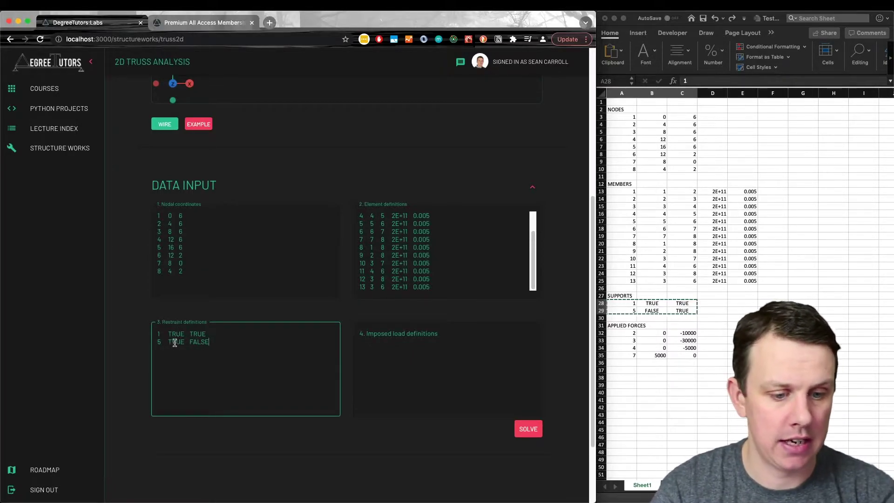
# - Restore the original support rows in Restraint definitions by pasting them over the edits
pyautogui.click(659, 317)
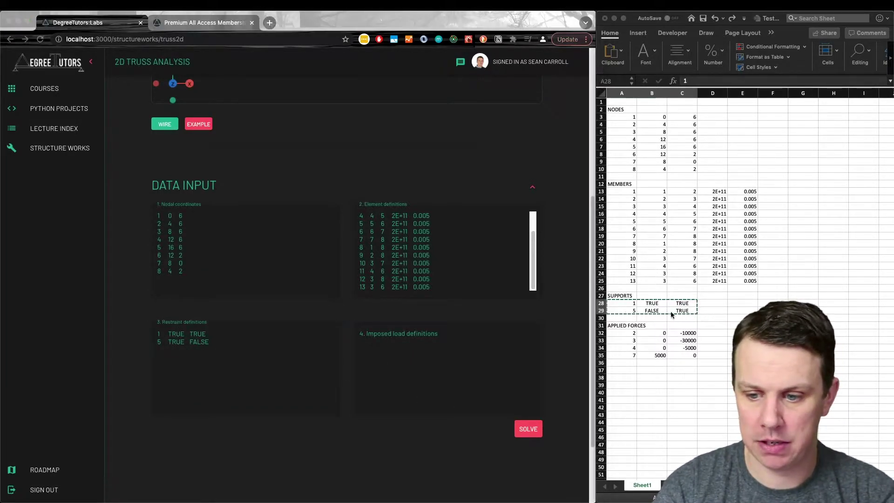
pyautogui.click(222, 361)
pyautogui.press('super+a')
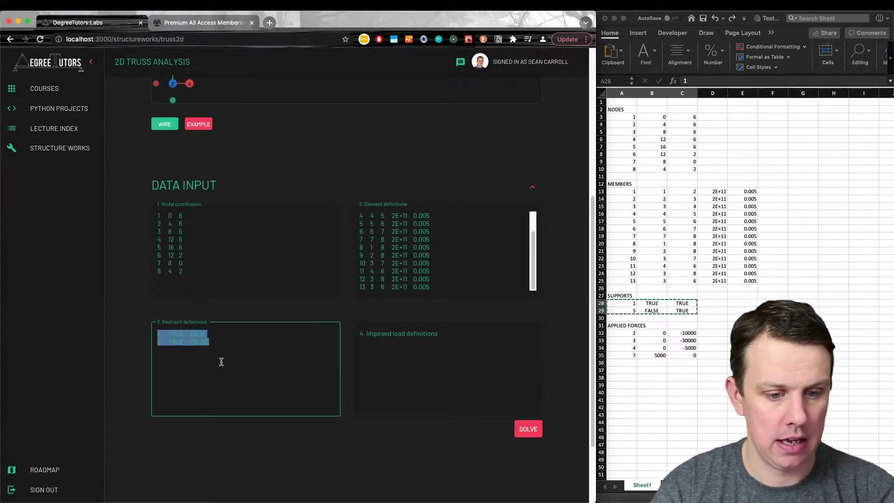
pyautogui.press('super+v')
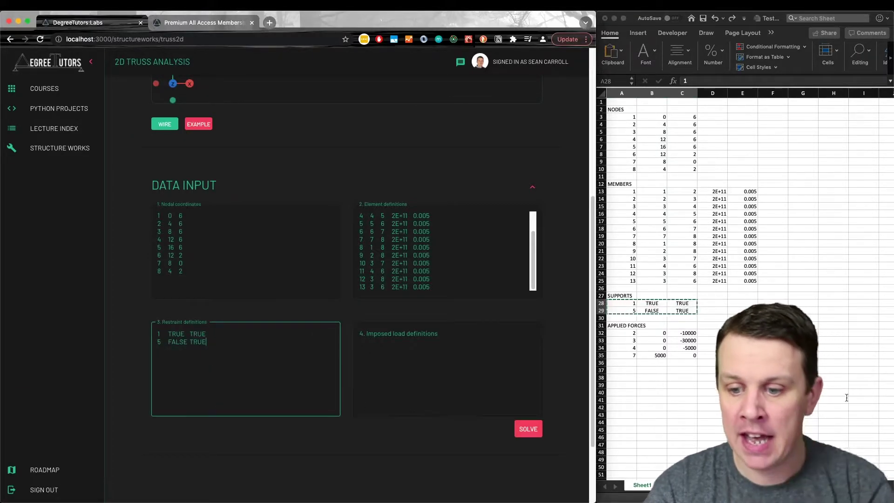
# - Paste the applied forces as imposed loads, adding a 5000 N horizontal load at node 7
pyautogui.moveTo(625, 333); pyautogui.dragTo(683, 355)
pyautogui.press('super+c')
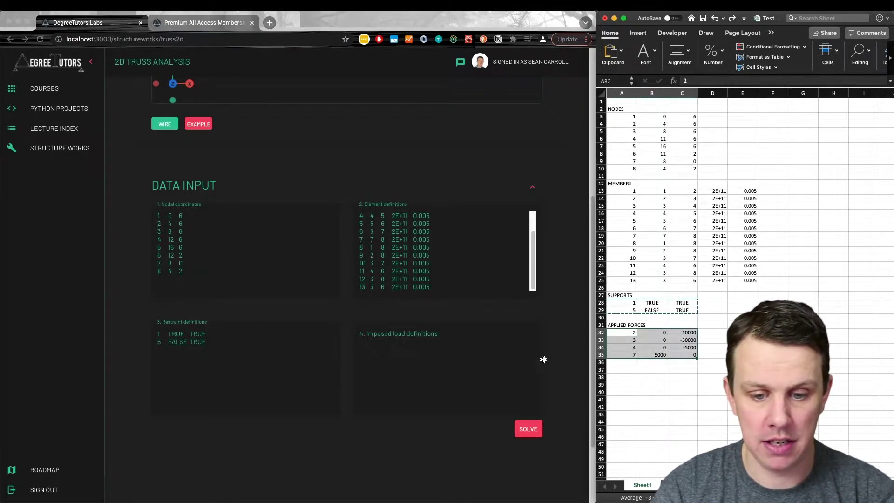
pyautogui.click(416, 364)
pyautogui.press('super+v')
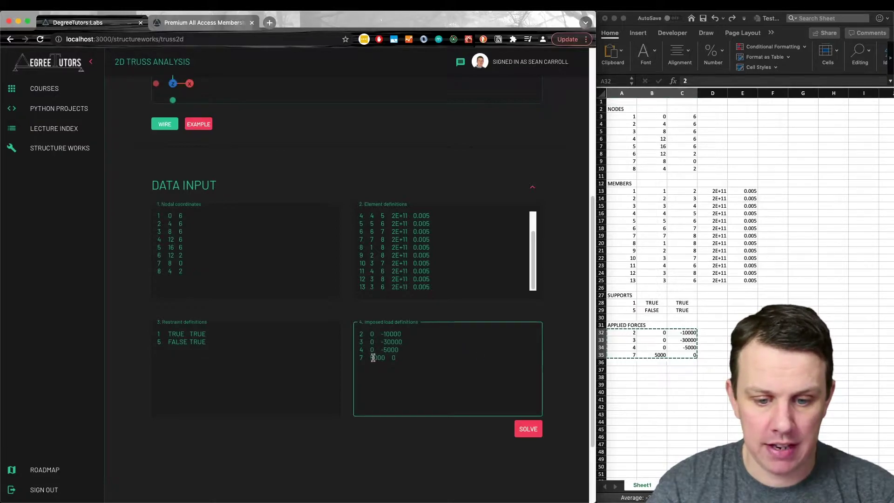
pyautogui.doubleClick(374, 357)
pyautogui.click(358, 357)
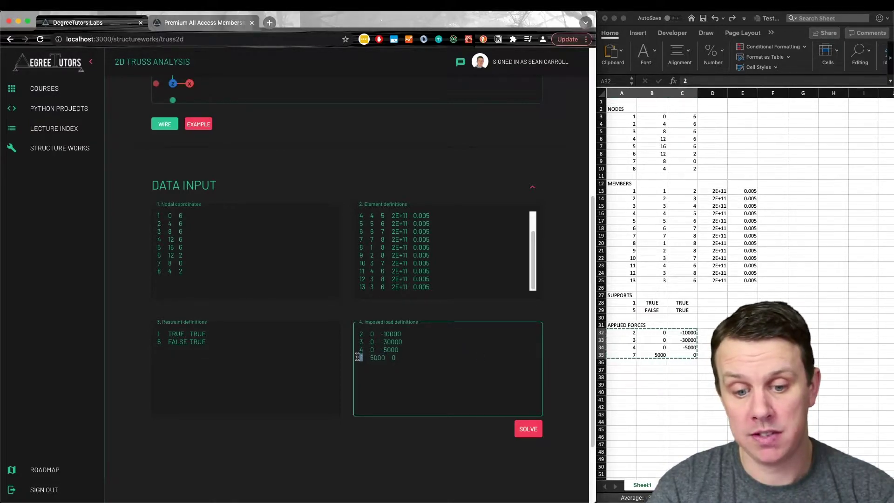
pyautogui.hotkey('ctrl', 'Up')
pyautogui.click(554, 261)
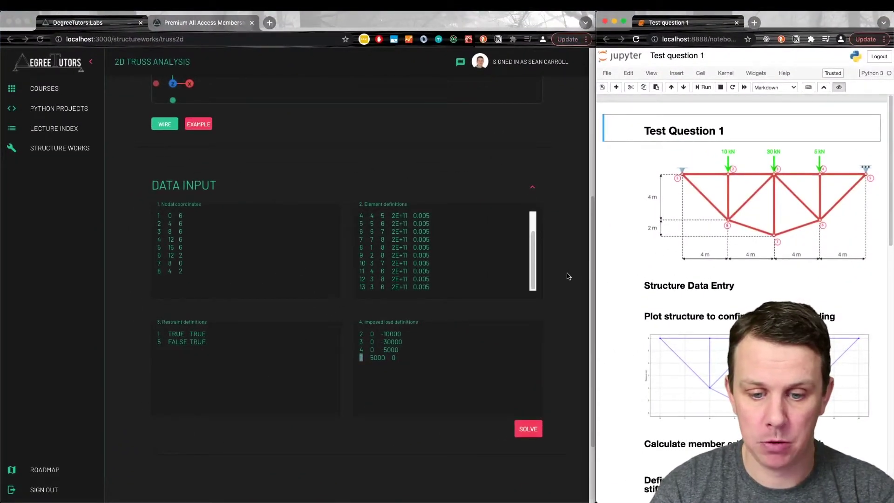
pyautogui.click(430, 362)
pyautogui.write('7')
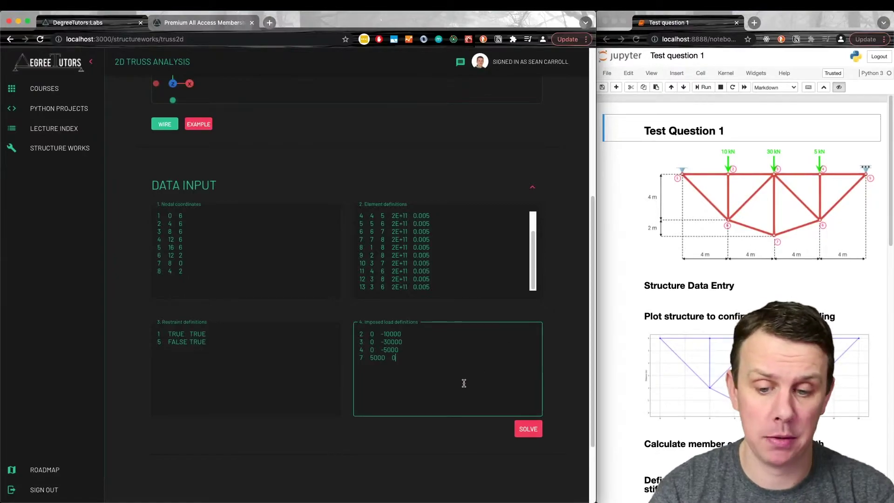
pyautogui.scroll(6, 562, 319)
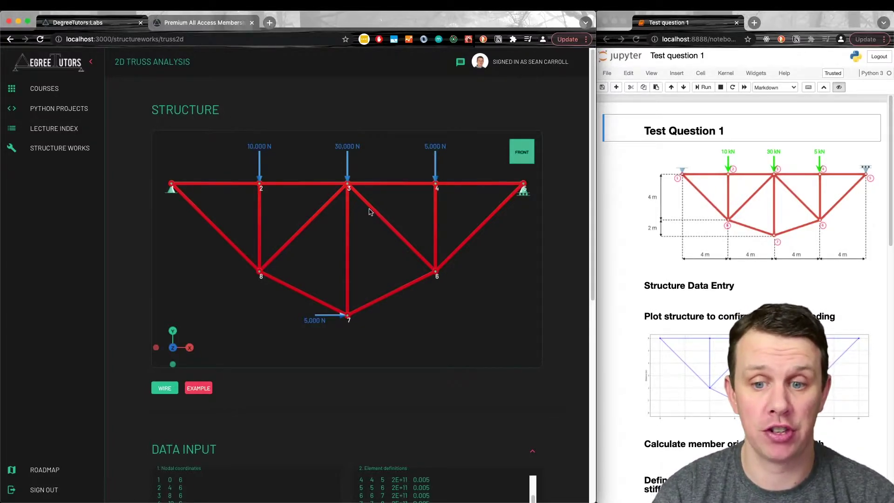
# - Orbit the truss into a tilted 3D perspective and scroll through the page
pyautogui.moveTo(485, 253); pyautogui.dragTo(455, 256)
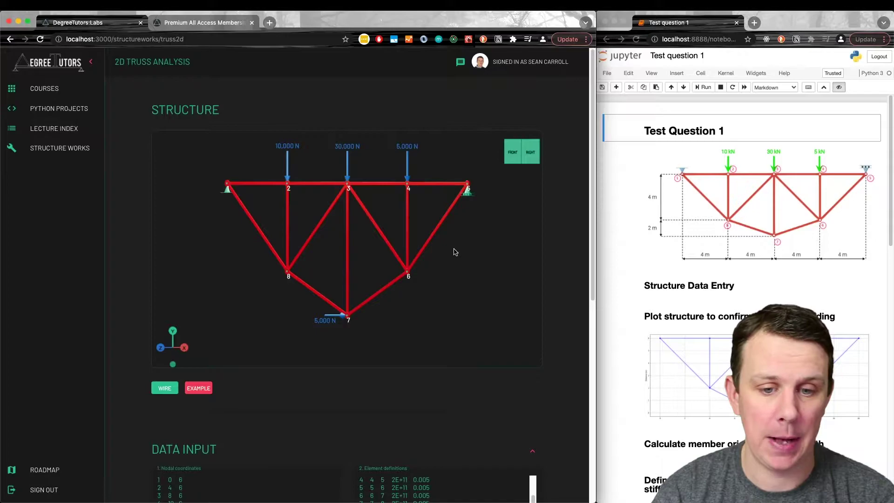
pyautogui.moveTo(439, 264); pyautogui.dragTo(418, 284)
pyautogui.moveTo(476, 262); pyautogui.dragTo(451, 255)
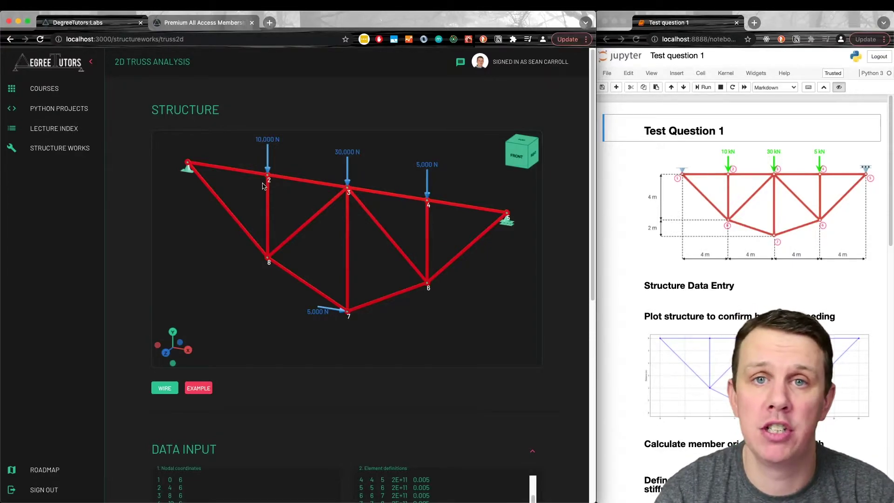
pyautogui.scroll(-1, 572, 251)
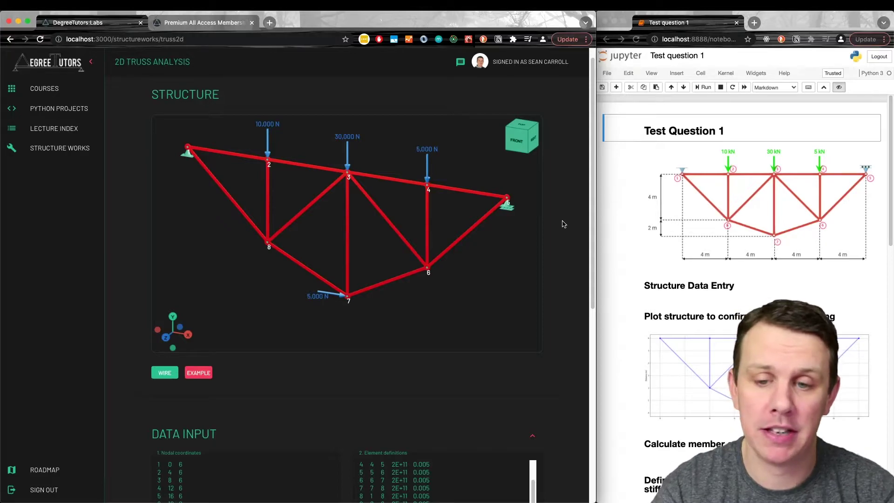
pyautogui.scroll(-2, 564, 203)
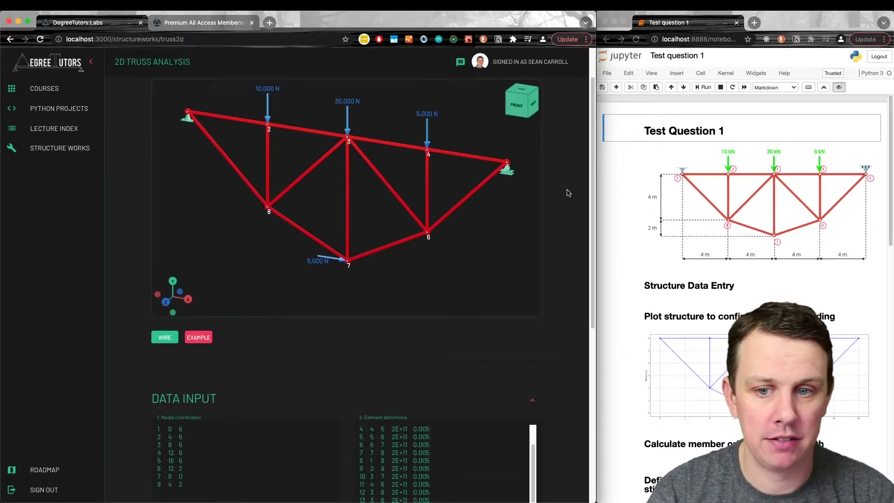
pyautogui.scroll(-1, 568, 192)
pyautogui.scroll(-1, 570, 238)
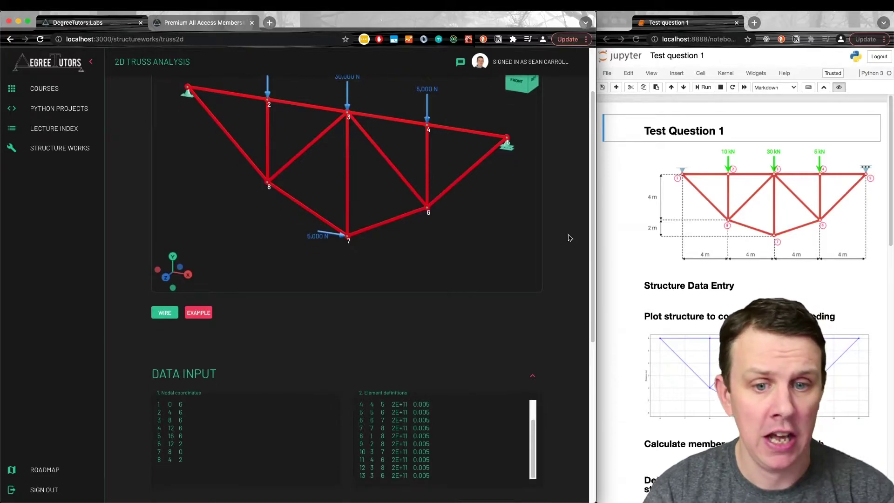
pyautogui.scroll(3, 570, 238)
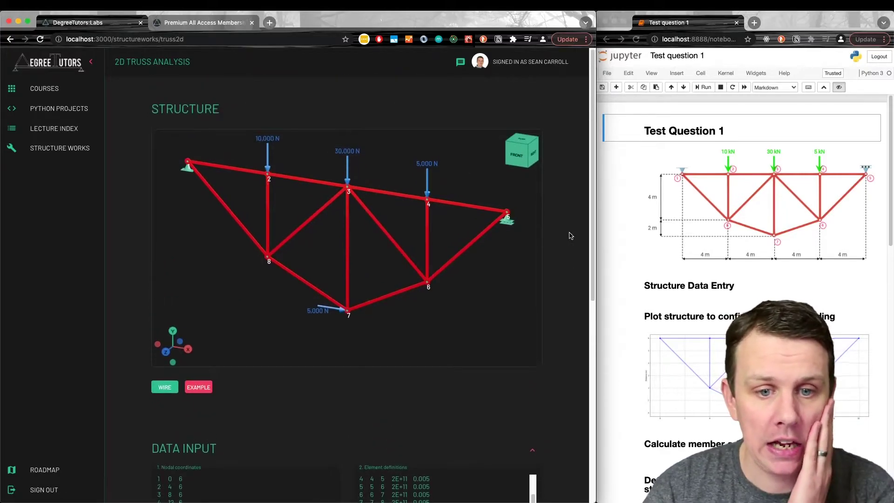
# - Preview the truss as wireframe, return to solid members in front view, and reload the example
pyautogui.click(164, 388)
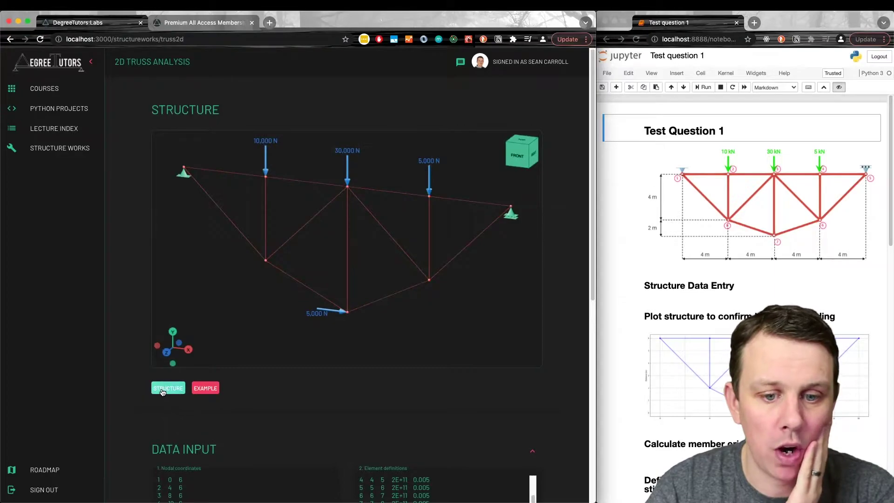
pyautogui.click(521, 158)
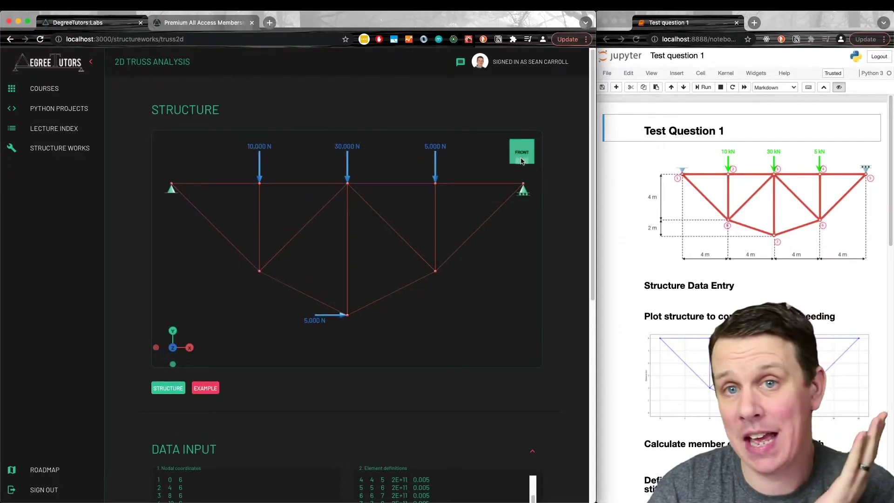
pyautogui.click(168, 389)
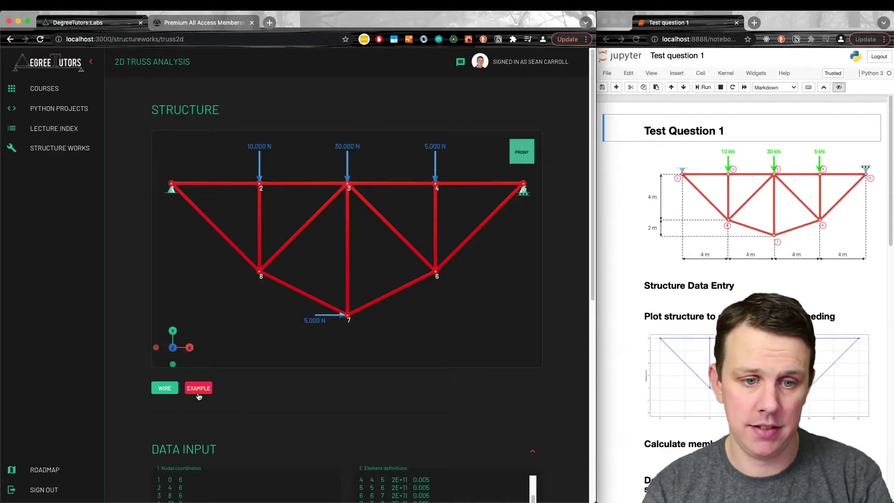
pyautogui.click(198, 396)
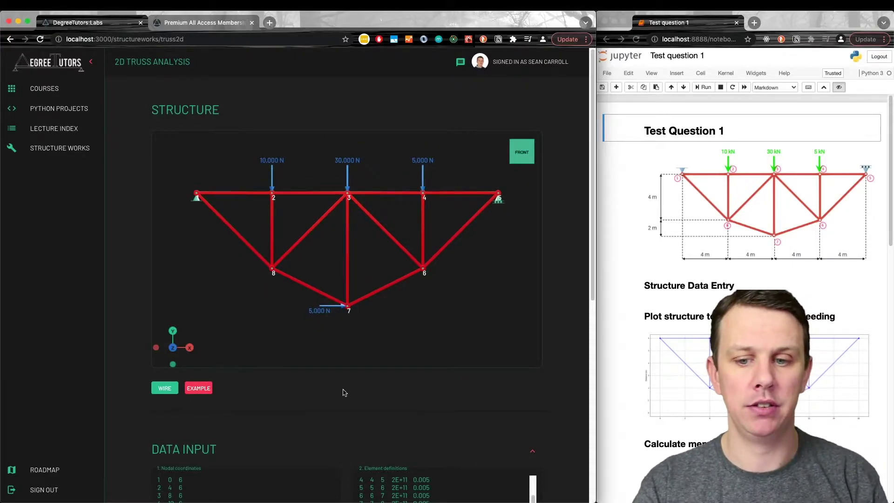
# - Scroll down to the Data Input tables and start editing the element definitions
pyautogui.scroll(-5, 569, 303)
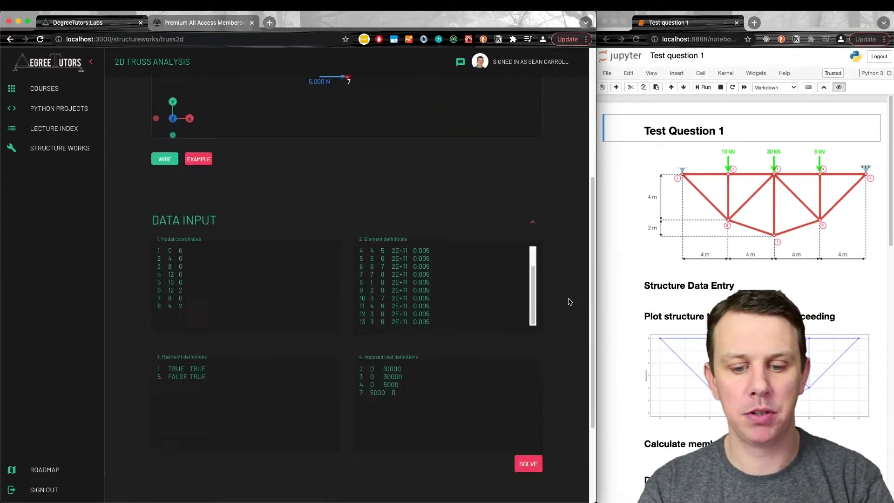
pyautogui.scroll(-1, 569, 303)
pyautogui.click(400, 272)
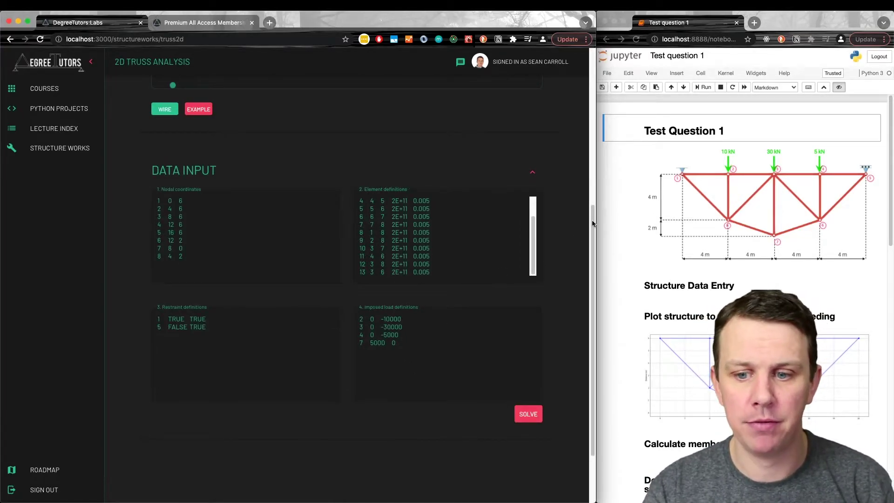
# - Review the input tables, then submit the truss analysis with SOLVE
pyautogui.scroll(4, 578, 231)
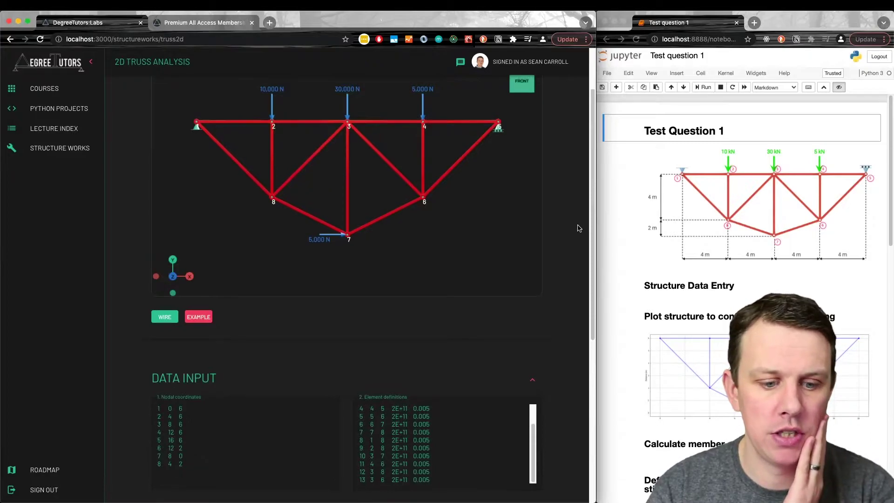
pyautogui.scroll(2, 572, 224)
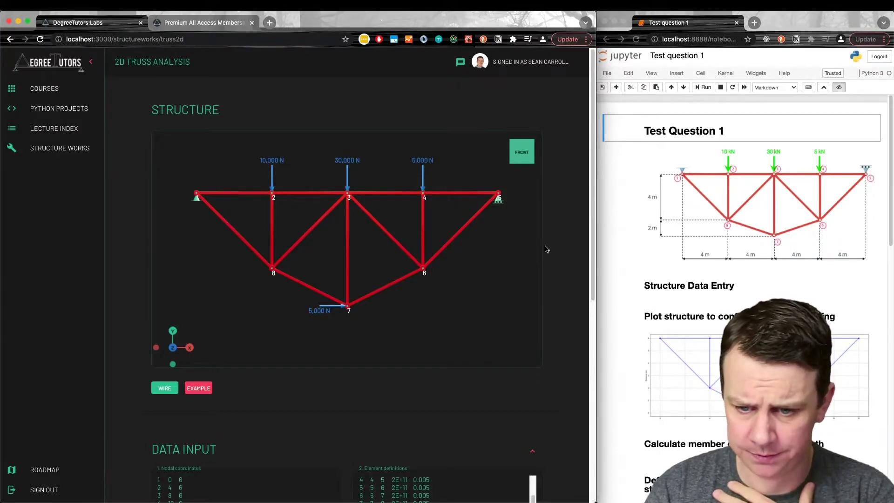
pyautogui.scroll(-1, 558, 235)
pyautogui.scroll(-5, 558, 233)
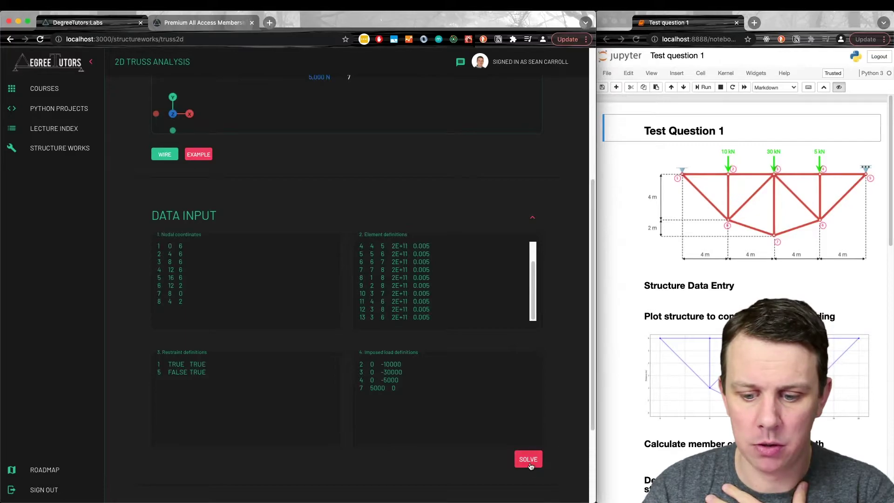
pyautogui.click(530, 461)
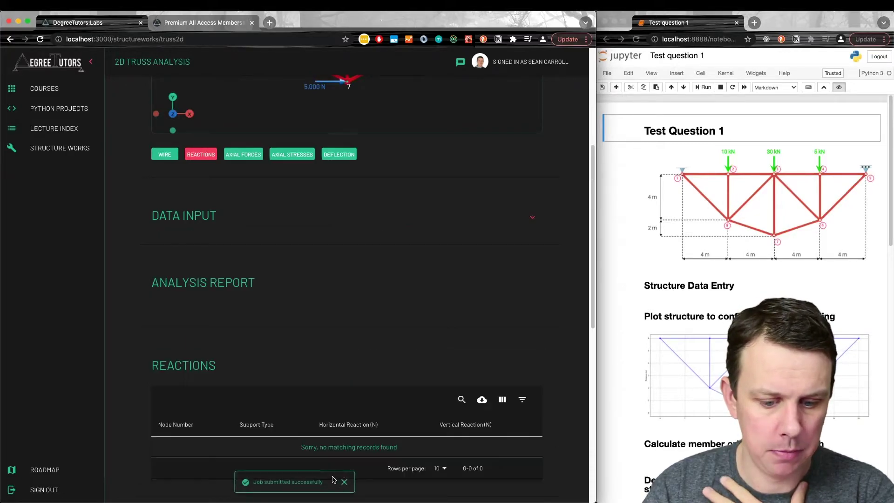
# - Review the Reactions, Axial Forces and Nodal Displacements tables, then return to the top
pyautogui.scroll(-5, 399, 302)
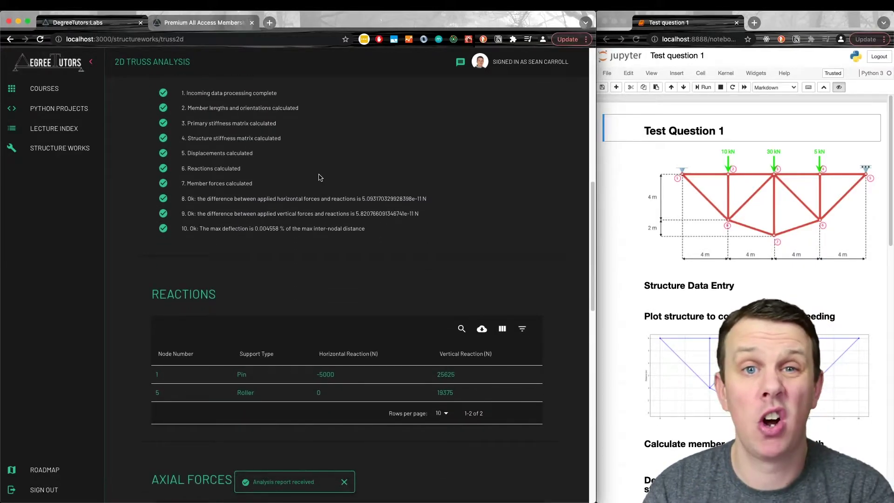
pyautogui.scroll(-2, 337, 182)
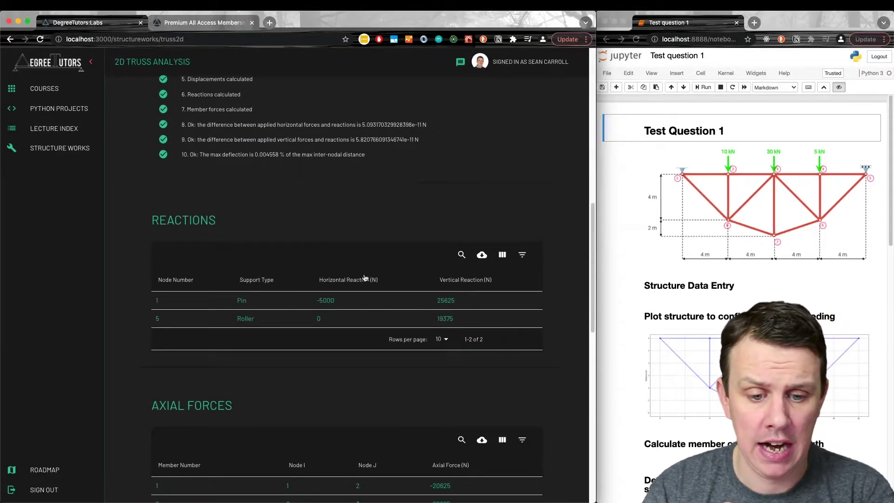
pyautogui.scroll(-5, 341, 293)
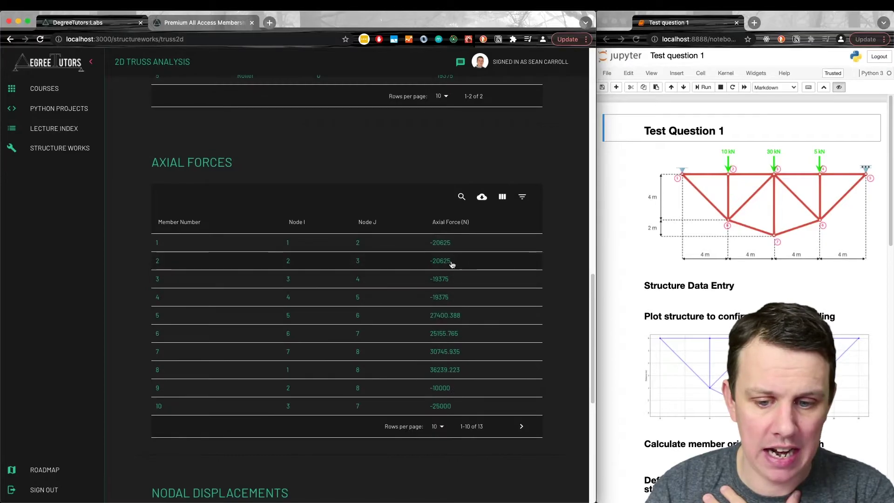
pyautogui.scroll(-7, 549, 319)
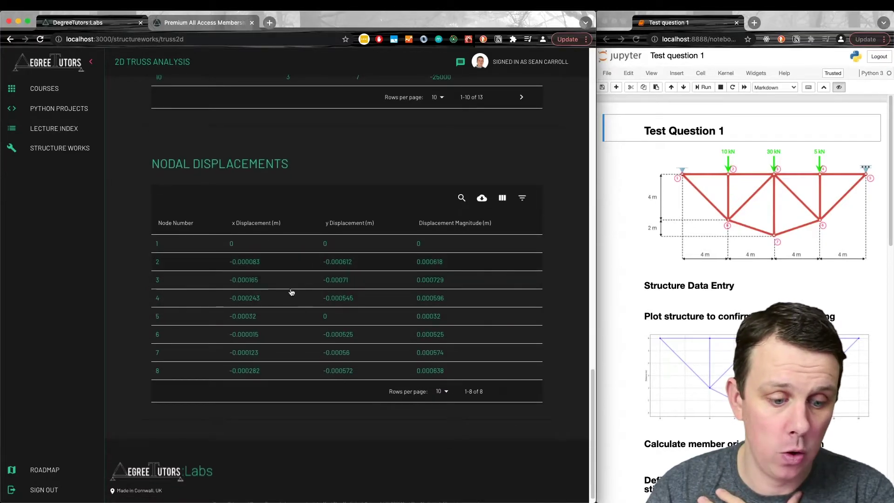
pyautogui.scroll(5, 567, 252)
pyautogui.scroll(19, 567, 252)
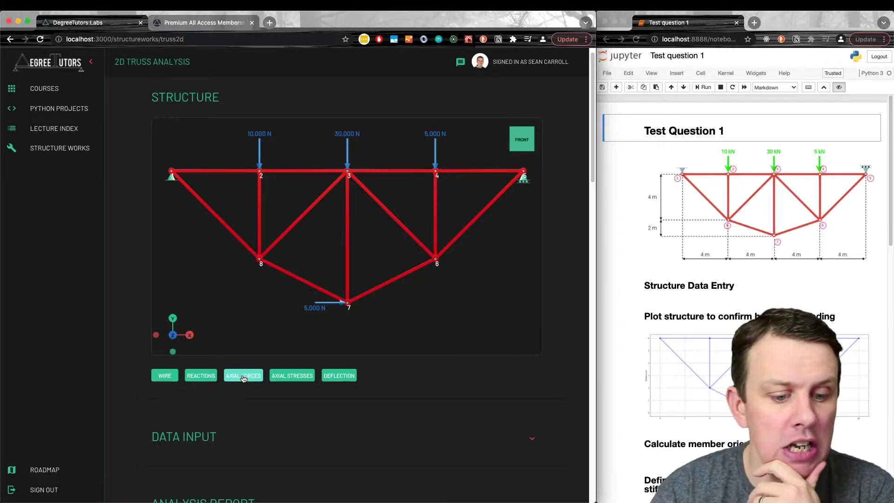
# - Show the truss's deflected shape and scale it up to x550
pyautogui.click(341, 377)
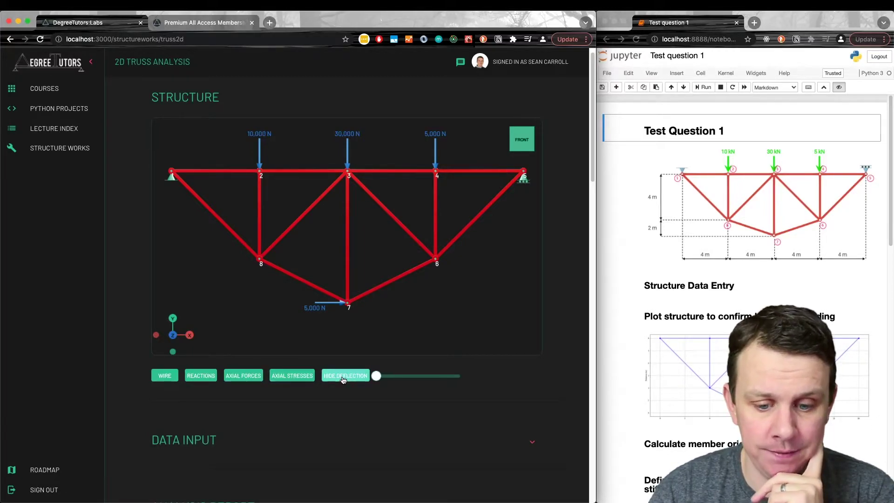
pyautogui.moveTo(377, 377)
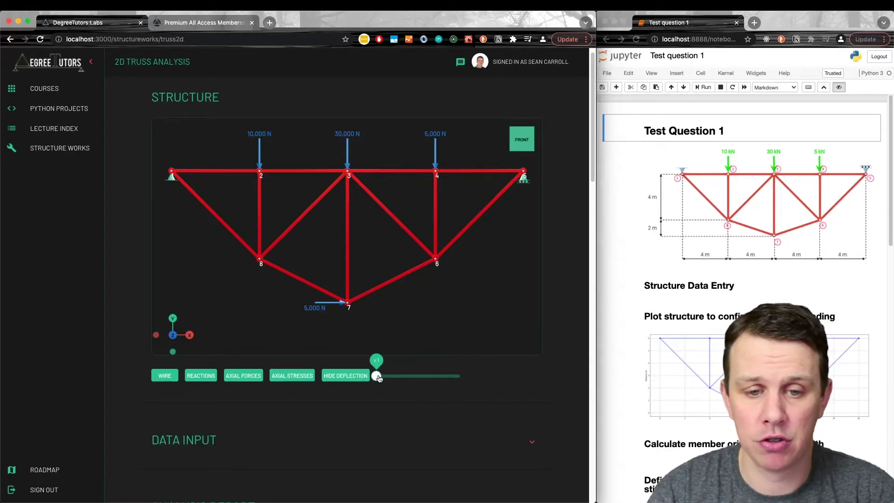
pyautogui.moveTo(377, 379); pyautogui.dragTo(435, 379)
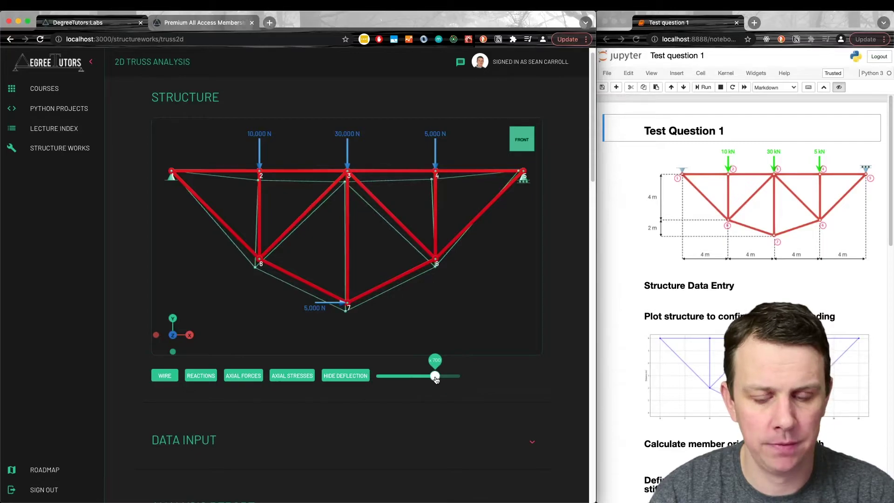
# - Switch the truss to wireframe and exaggerate the deflection to x800
pyautogui.click(166, 377)
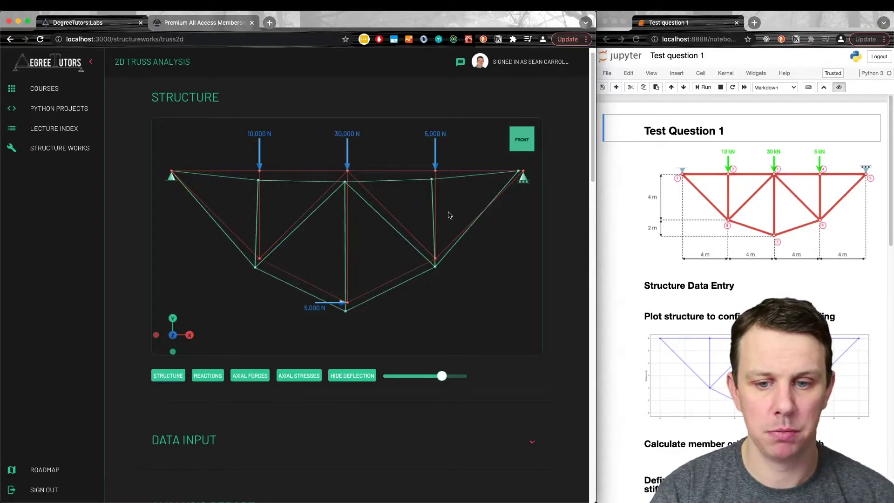
pyautogui.moveTo(442, 378)
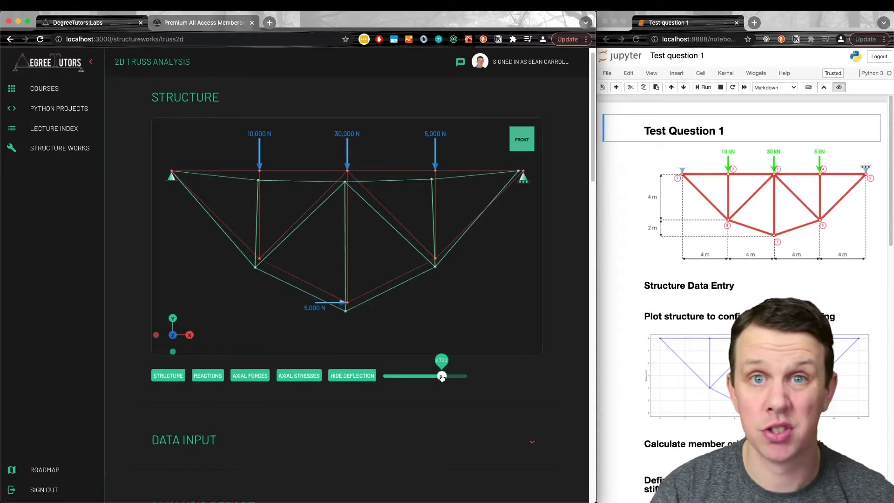
pyautogui.moveTo(441, 378); pyautogui.dragTo(464, 379)
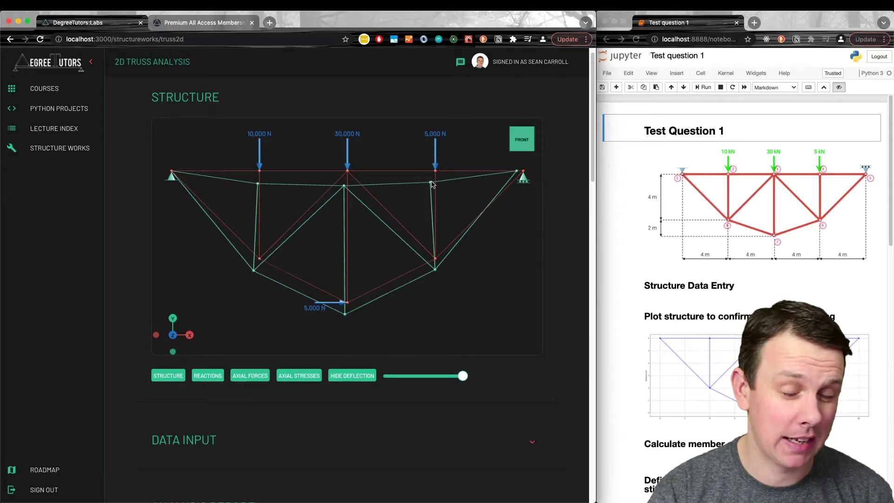
# - Reduce the deflection scale to about x450, then hide the deflected shape
pyautogui.moveTo(459, 385)
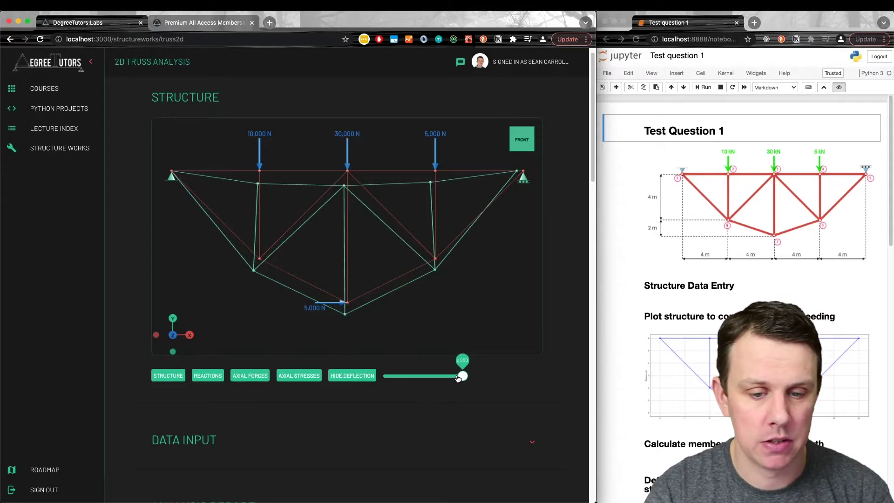
pyautogui.moveTo(459, 378); pyautogui.dragTo(388, 383)
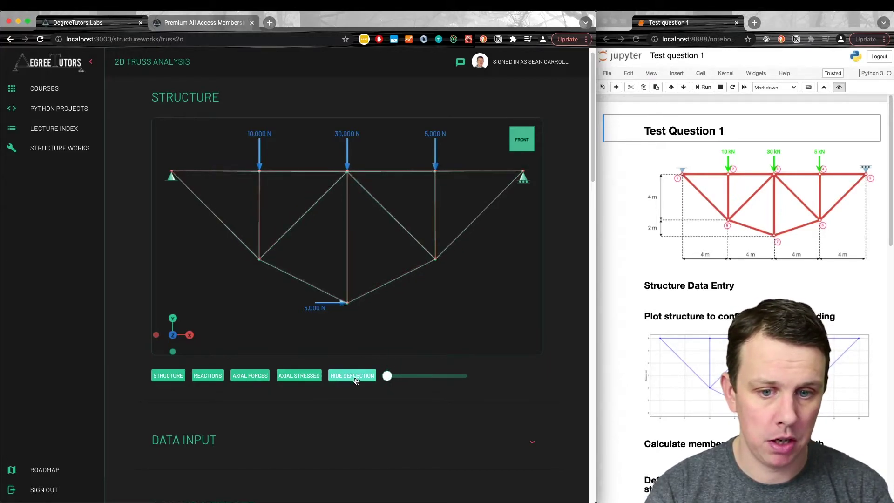
pyautogui.click(355, 380)
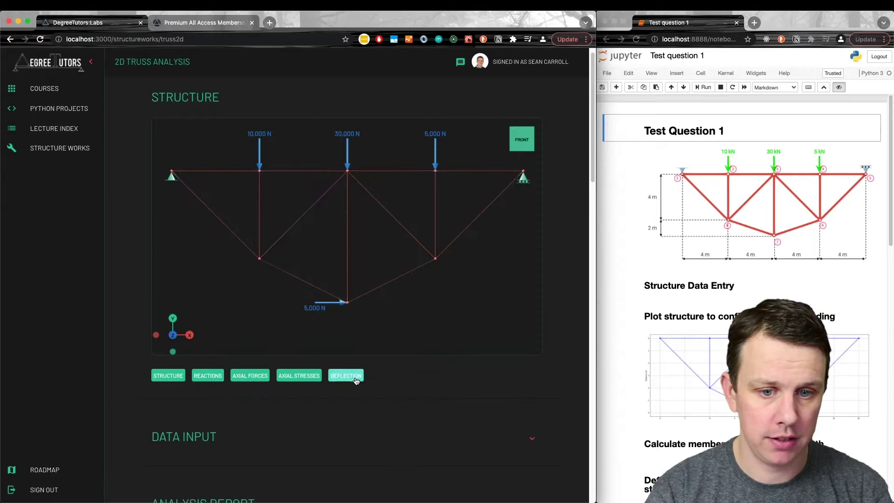
# - Show solid numbered members and the 25,625 N, 19,375 N and 5,000 N reactions, orbiting to an angled view
pyautogui.click(167, 376)
pyautogui.click(200, 379)
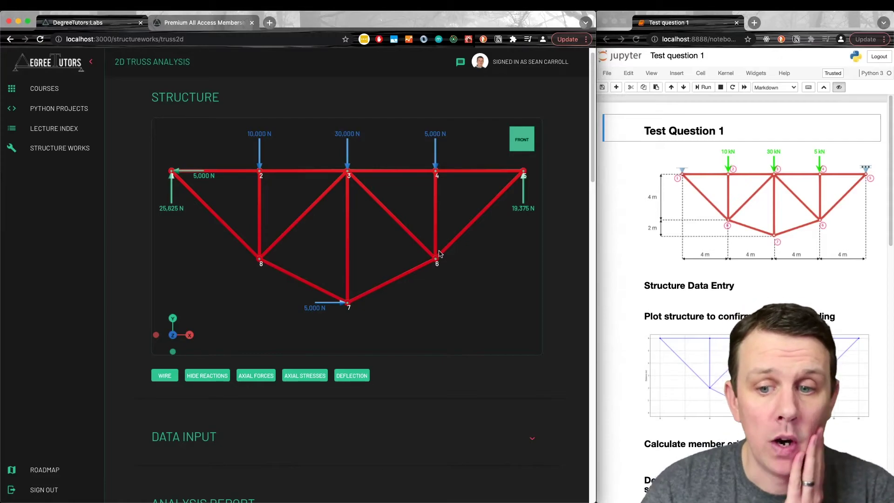
pyautogui.moveTo(442, 254); pyautogui.dragTo(479, 253)
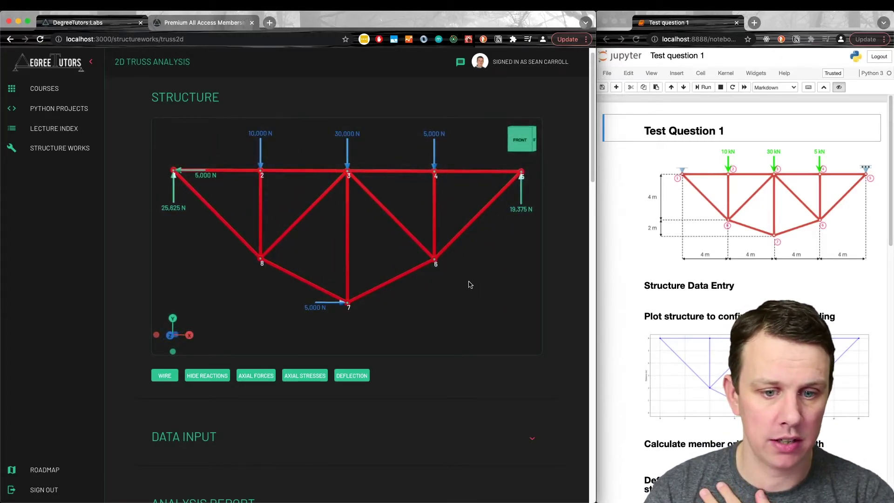
pyautogui.moveTo(467, 284)
pyautogui.mouseDown()
pyautogui.moveTo(457, 295)
pyautogui.moveTo(458, 288)
pyautogui.mouseUp()
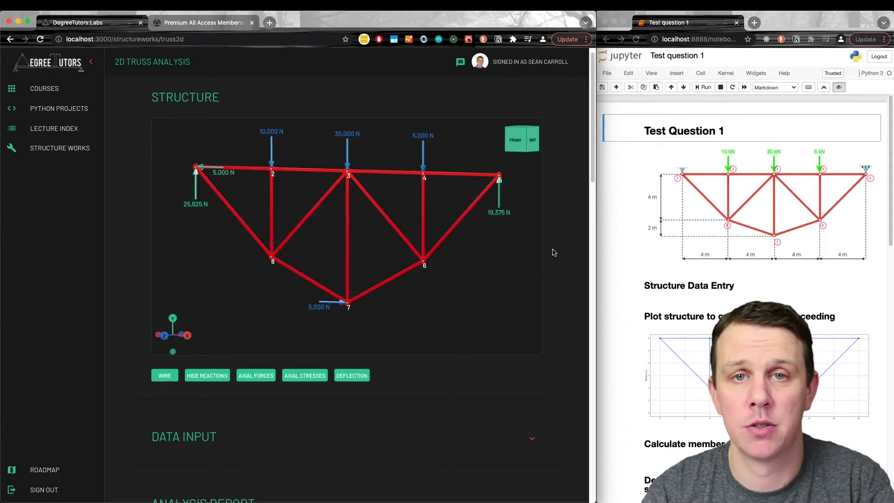
pyautogui.scroll(-5, 566, 237)
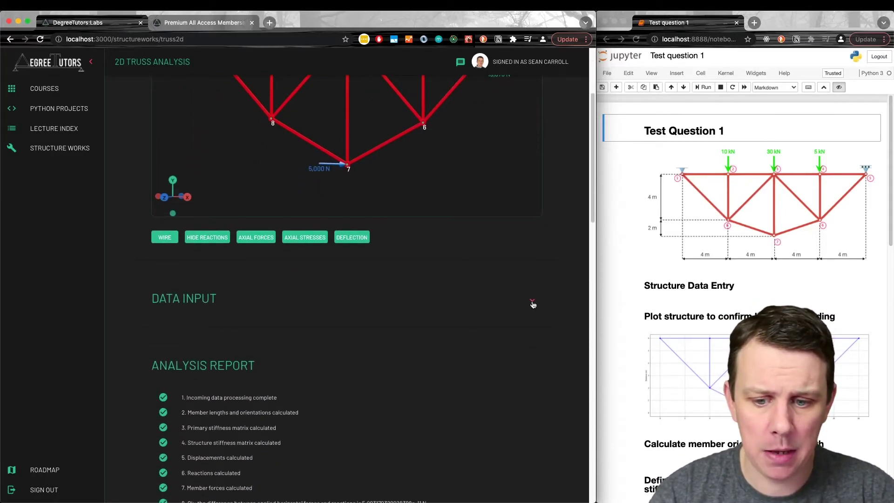
# - Expand the Data Input section and re-run the truss analysis
pyautogui.click(531, 300)
pyautogui.scroll(1, 566, 286)
pyautogui.scroll(4, 565, 285)
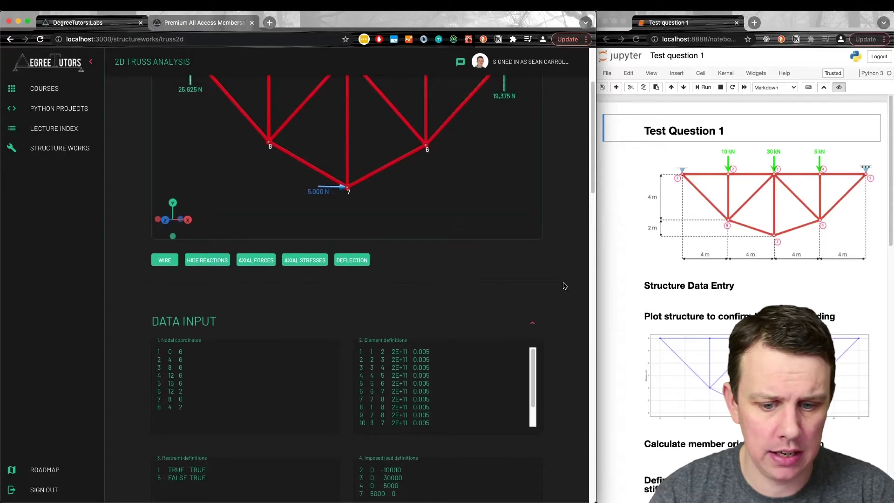
pyautogui.scroll(-1, 563, 286)
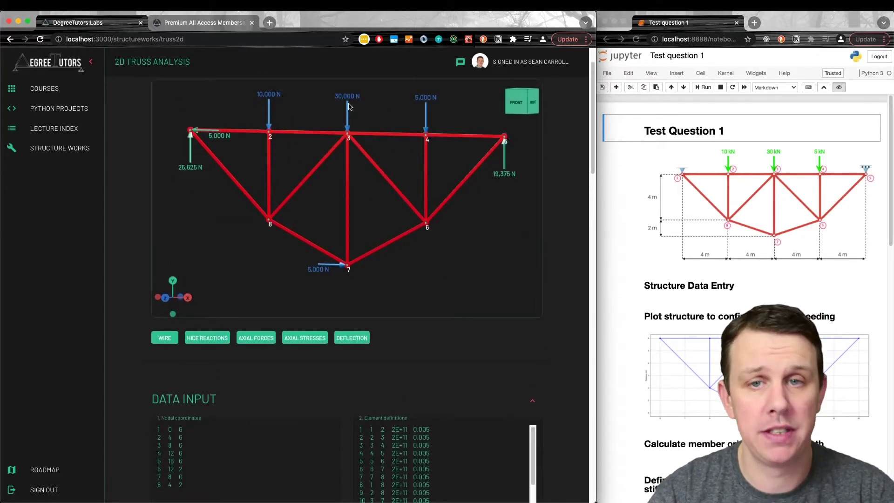
pyautogui.scroll(-4, 340, 257)
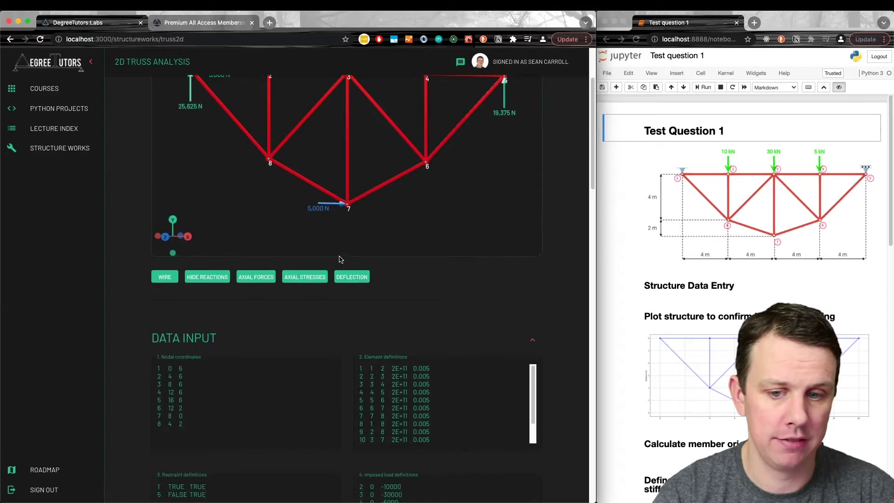
pyautogui.scroll(-3, 391, 240)
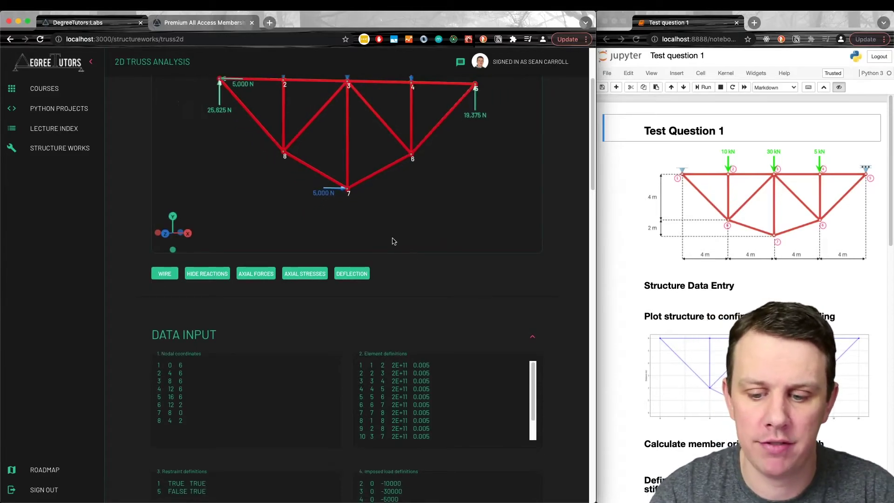
pyautogui.scroll(-10, 559, 371)
pyautogui.click(531, 365)
# - Hide the support reactions and return the truss to a straight front view
pyautogui.scroll(15, 559, 320)
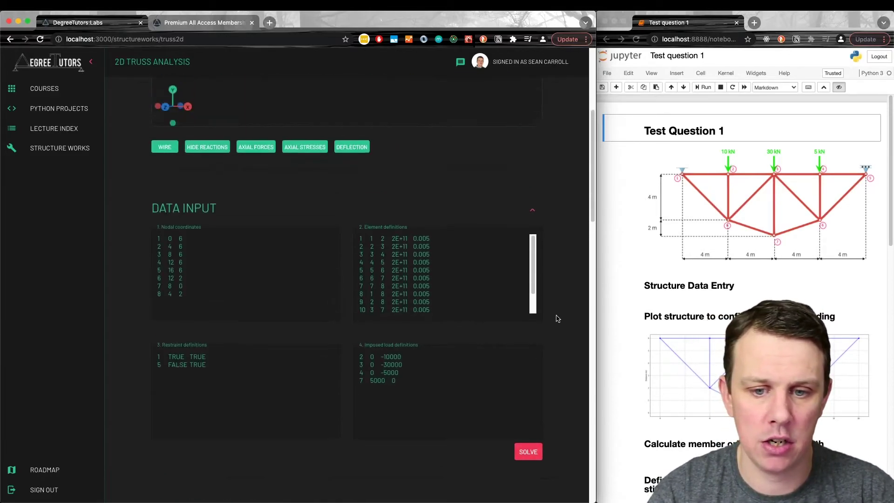
pyautogui.scroll(-1, 354, 270)
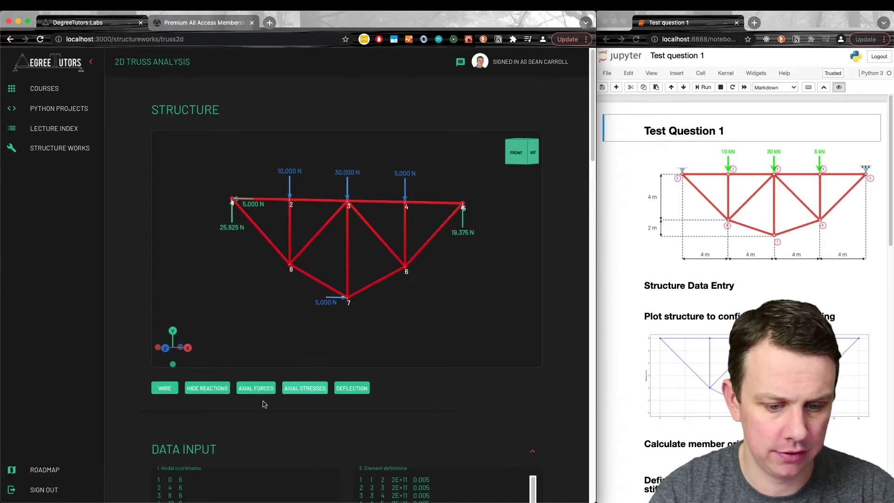
pyautogui.click(216, 394)
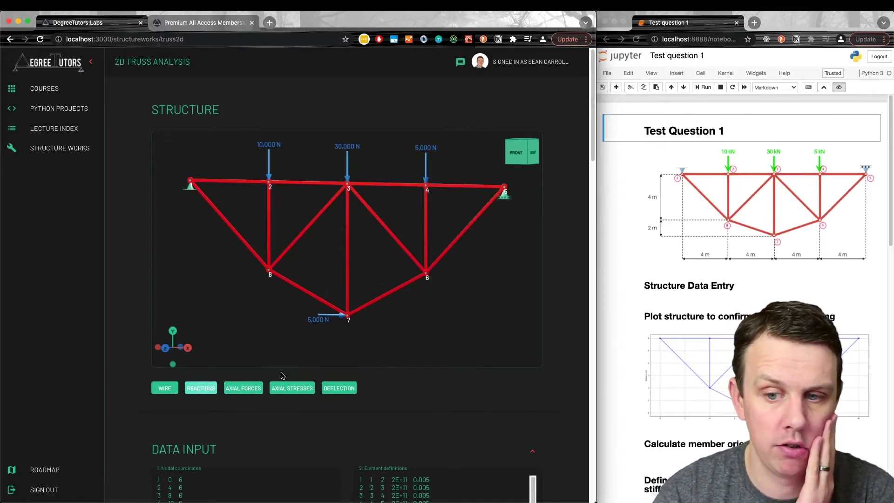
pyautogui.click(520, 152)
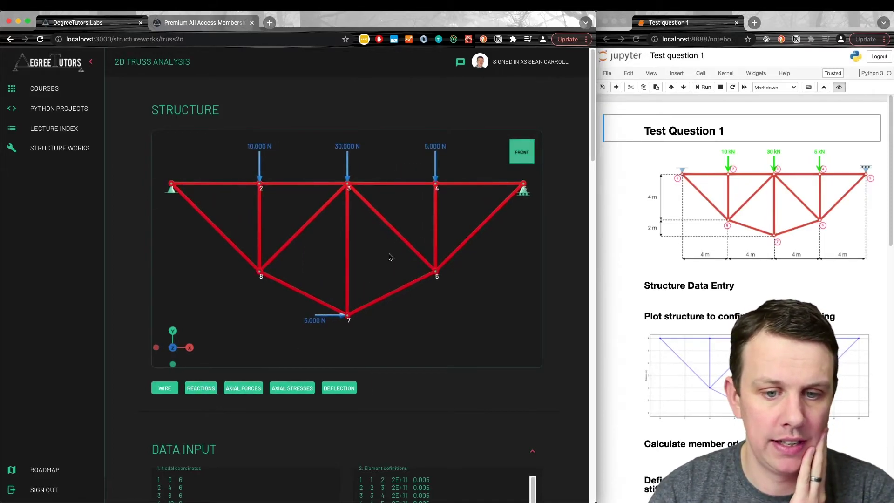
# - Select node 3's coordinate row '3 8 6' and delete it
pyautogui.scroll(-3, 564, 310)
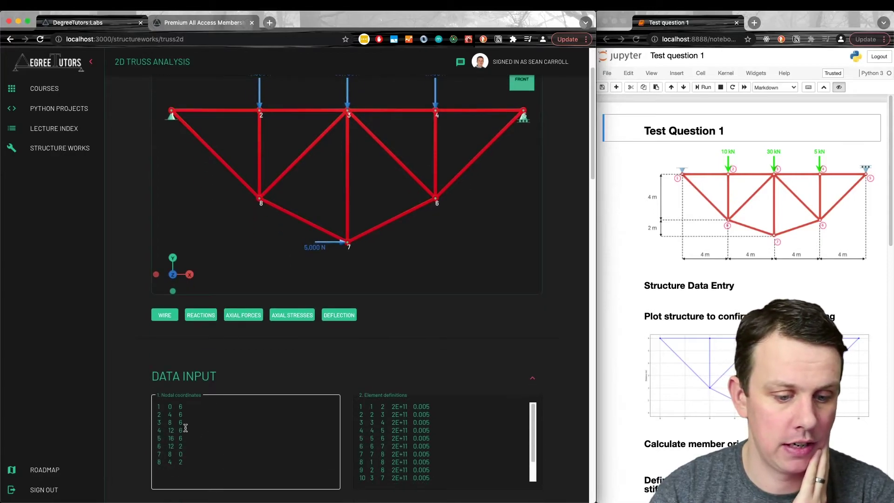
pyautogui.moveTo(184, 423); pyautogui.dragTo(154, 424)
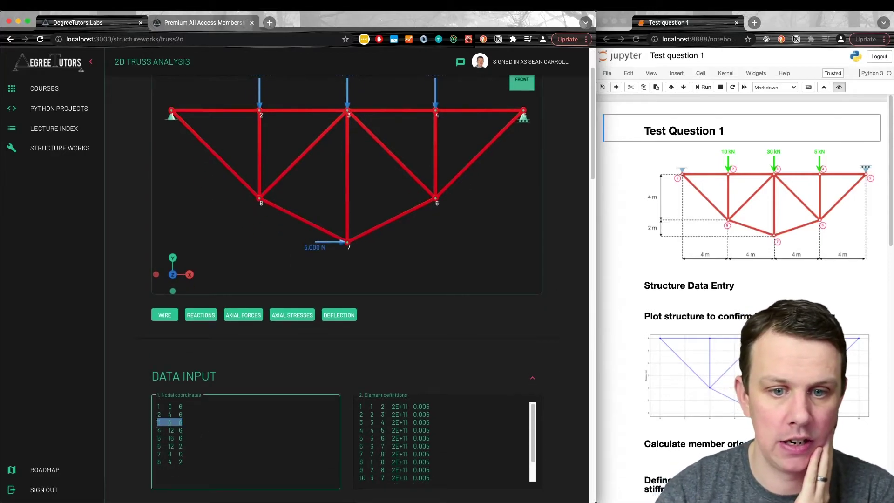
pyautogui.press('BackSpace')
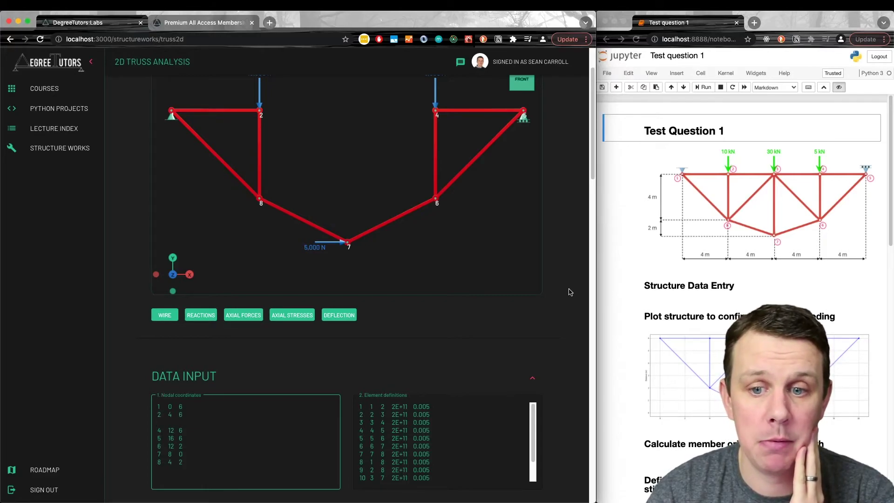
# - Scroll to the Analysis Report showing all stages complete and 0.004558% maximum deflection
pyautogui.scroll(-5, 570, 292)
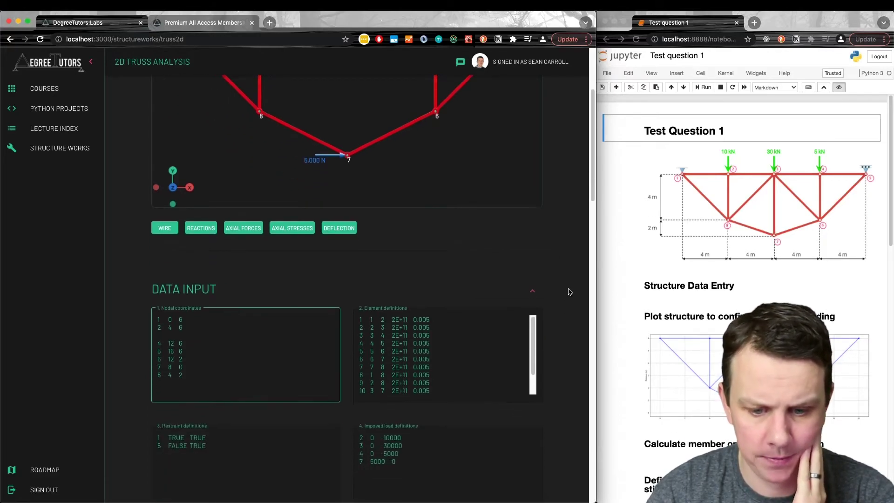
pyautogui.scroll(-5, 578, 334)
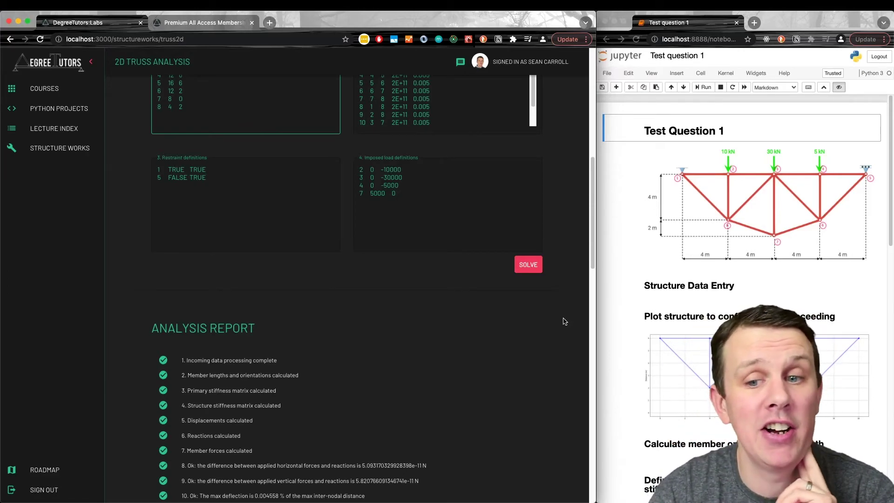
pyautogui.scroll(10, 565, 321)
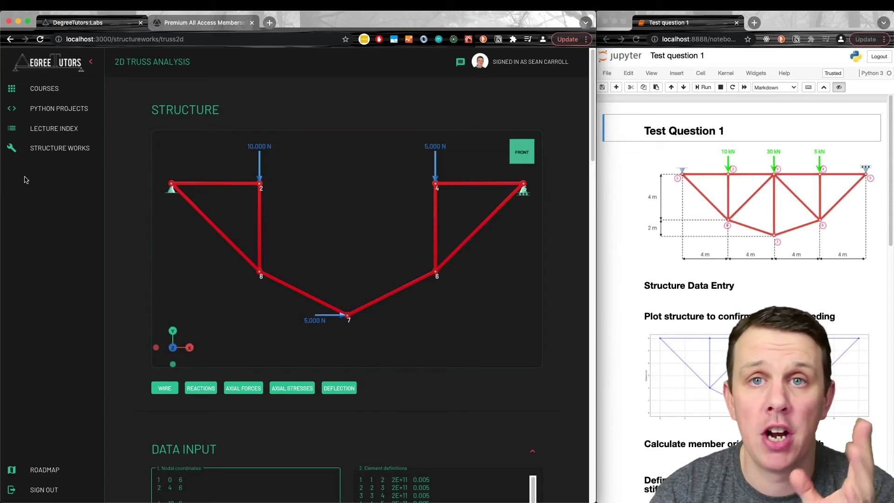
# - Browse the course cards, then view the $197-per-year Premium All Access Membership page
pyautogui.click(47, 93)
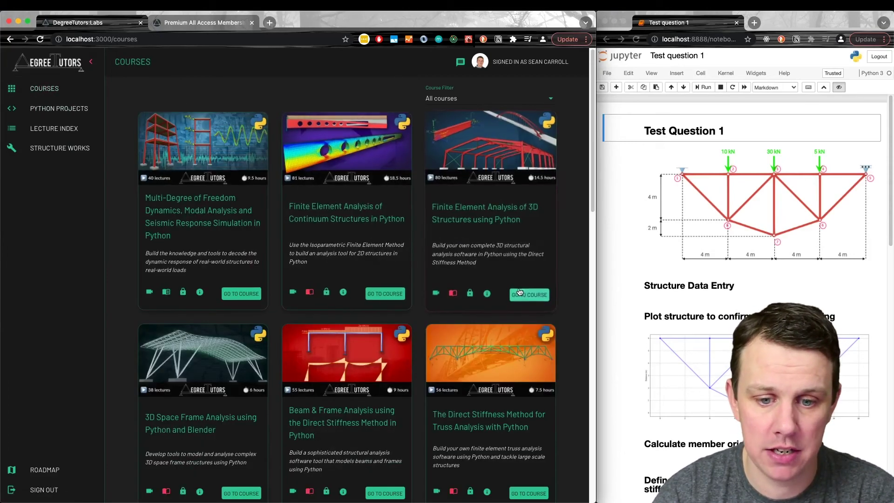
pyautogui.scroll(-13, 515, 296)
pyautogui.scroll(-3, 515, 297)
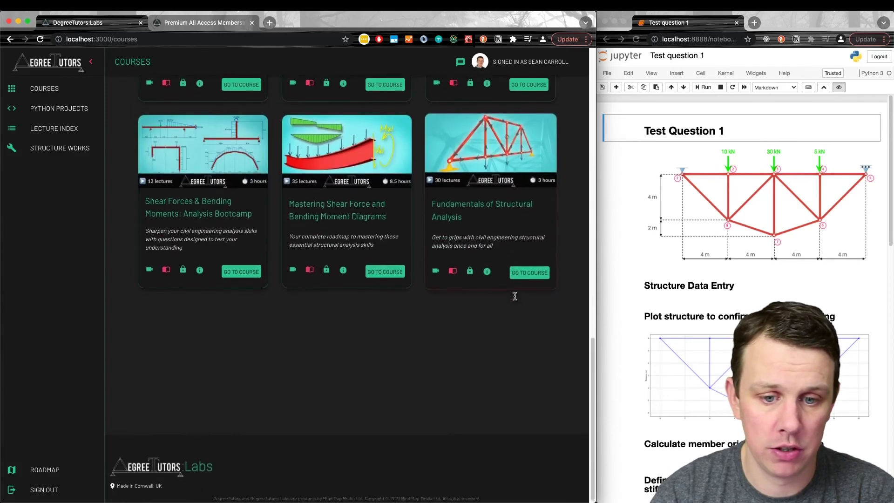
pyautogui.scroll(15, 515, 296)
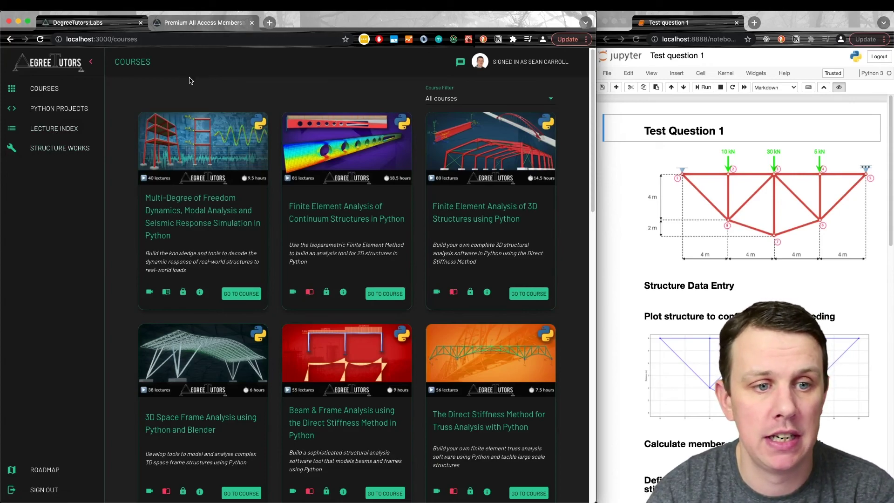
pyautogui.click(201, 23)
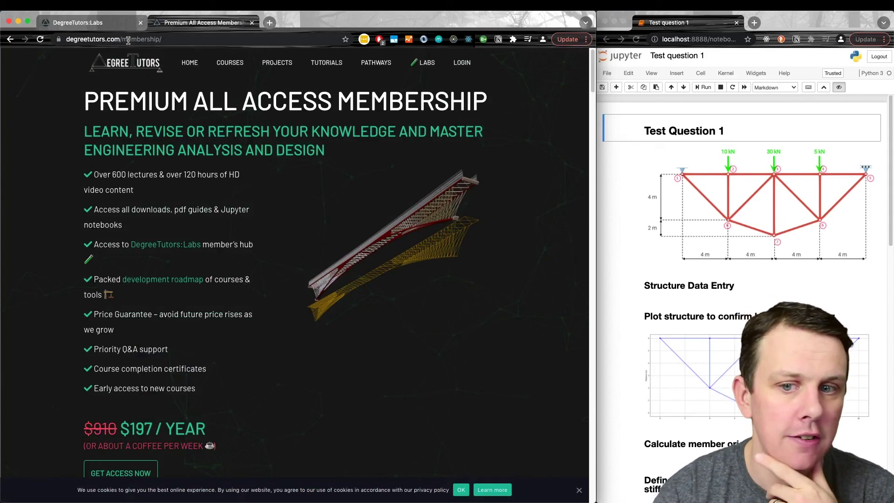
pyautogui.scroll(-3, 295, 207)
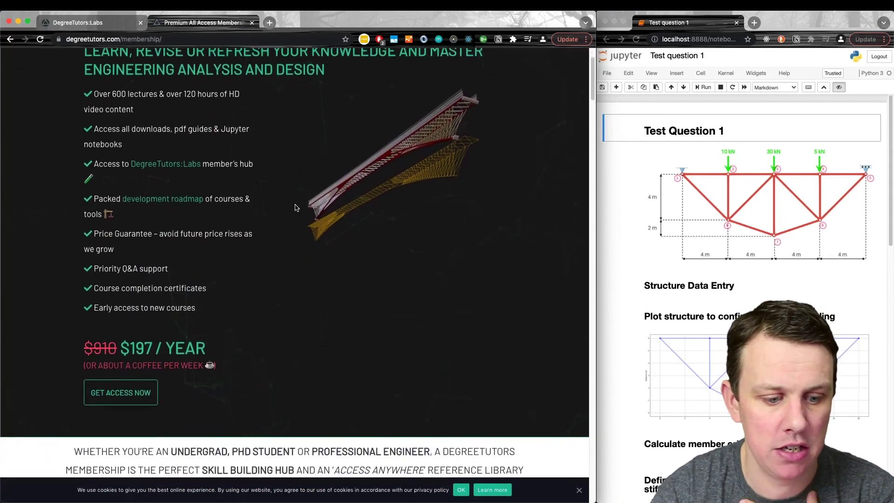
pyautogui.scroll(-15, 358, 225)
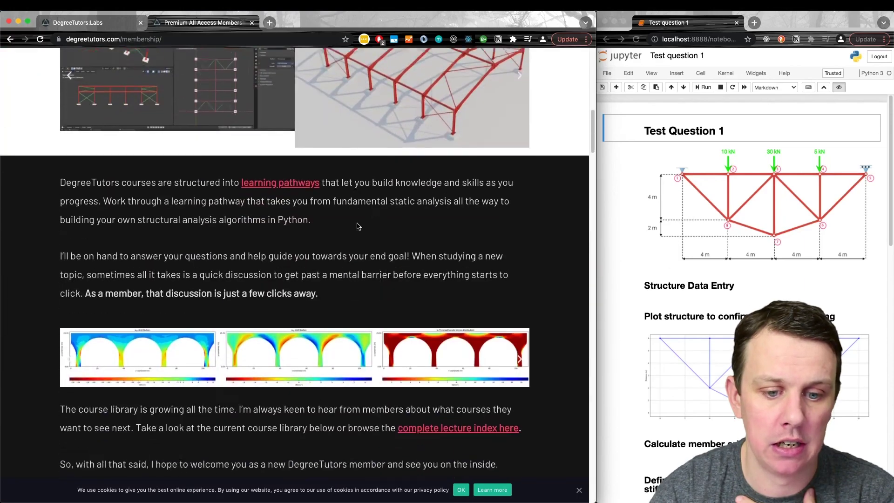
pyautogui.scroll(-10, 357, 222)
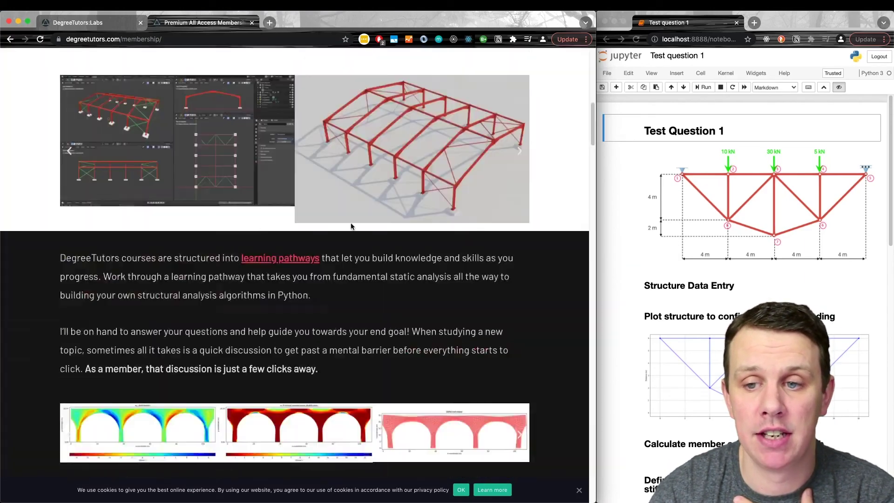
pyautogui.scroll(10, 351, 227)
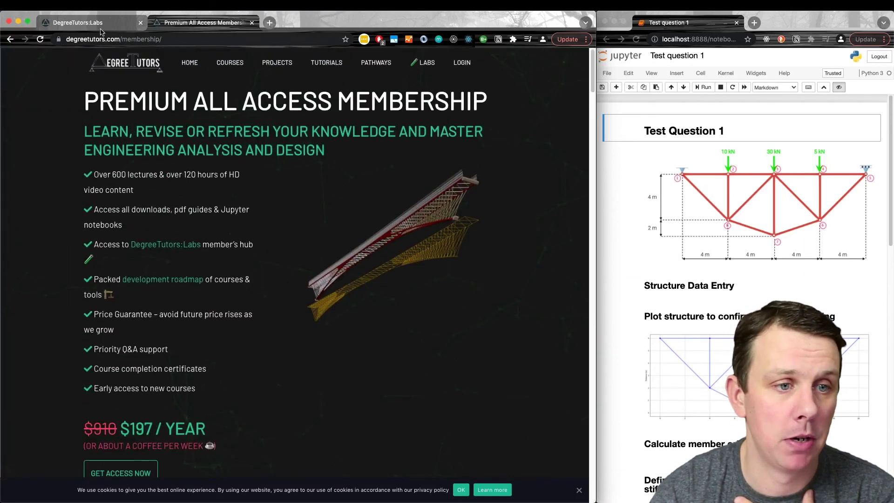
pyautogui.click(97, 23)
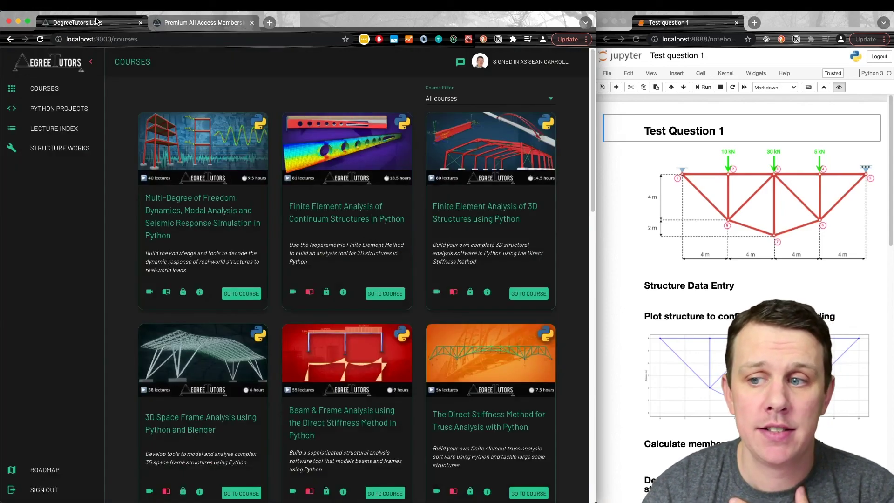